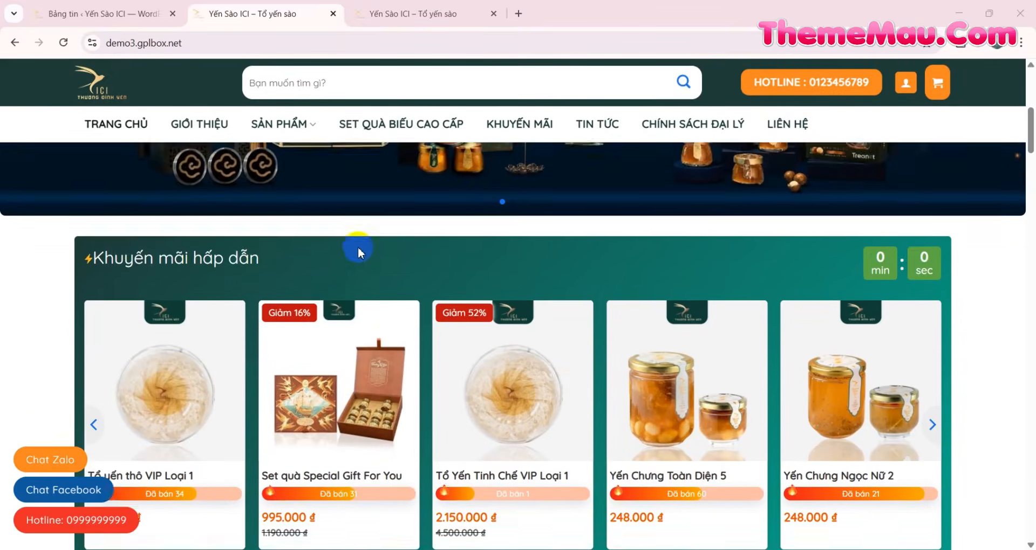
Step: Look through the homepage's promotions, gift sets, Tổ Yến and Yến Chưng Tươi product sections, news and footer
scroll(234, 270, down, 5)
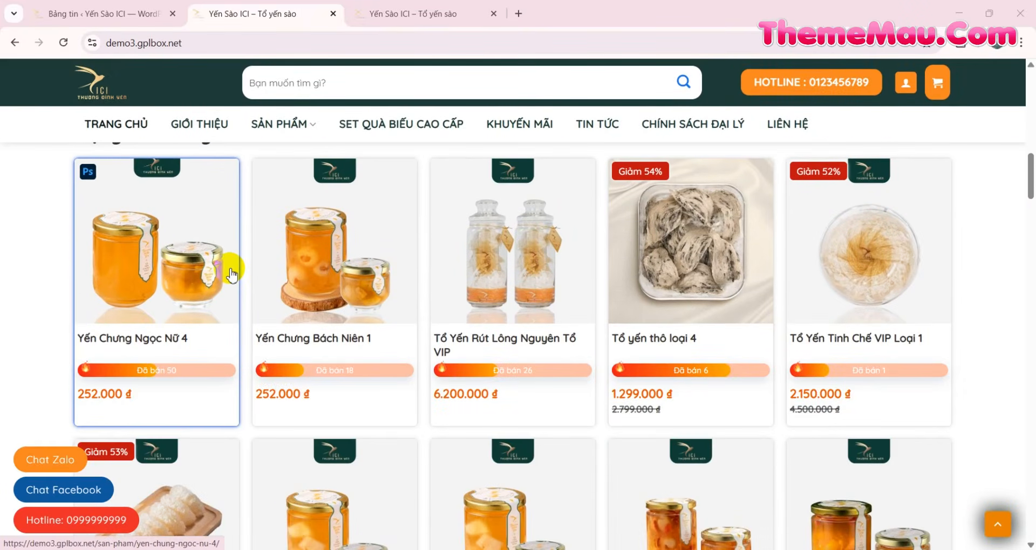
scroll(231, 274, down, 6)
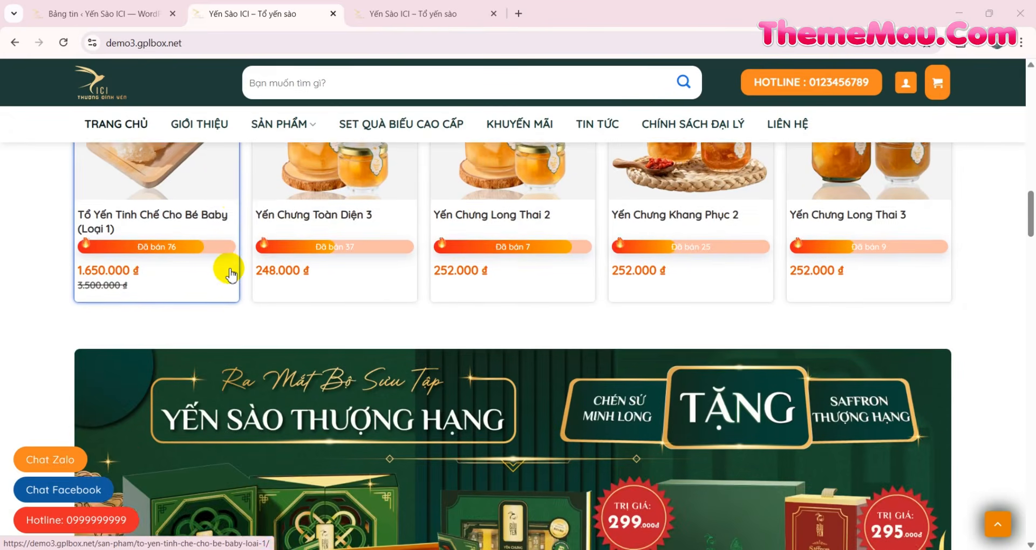
scroll(231, 274, down, 7)
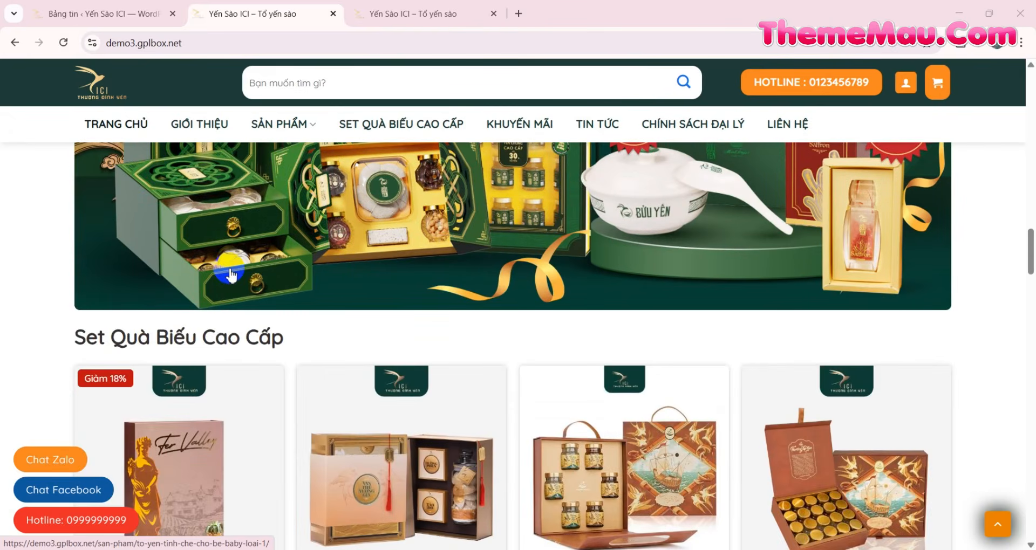
scroll(231, 274, down, 3)
scroll(231, 274, down, 9)
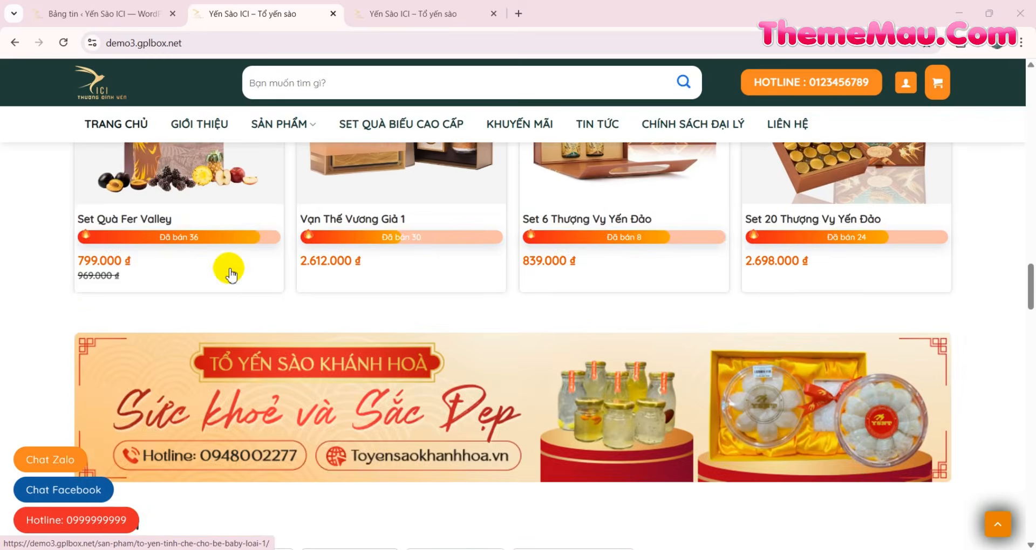
scroll(231, 274, down, 1)
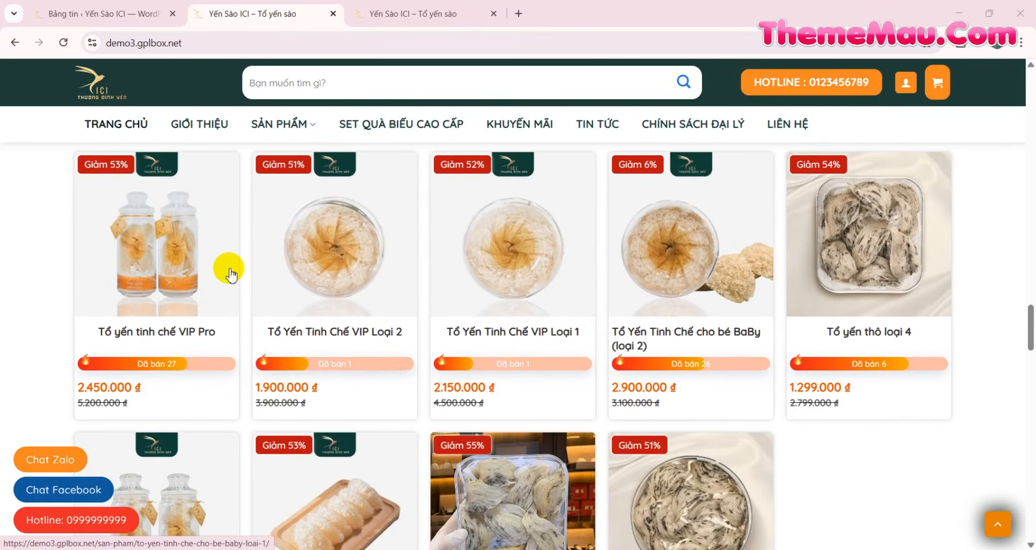
scroll(231, 274, up, 2)
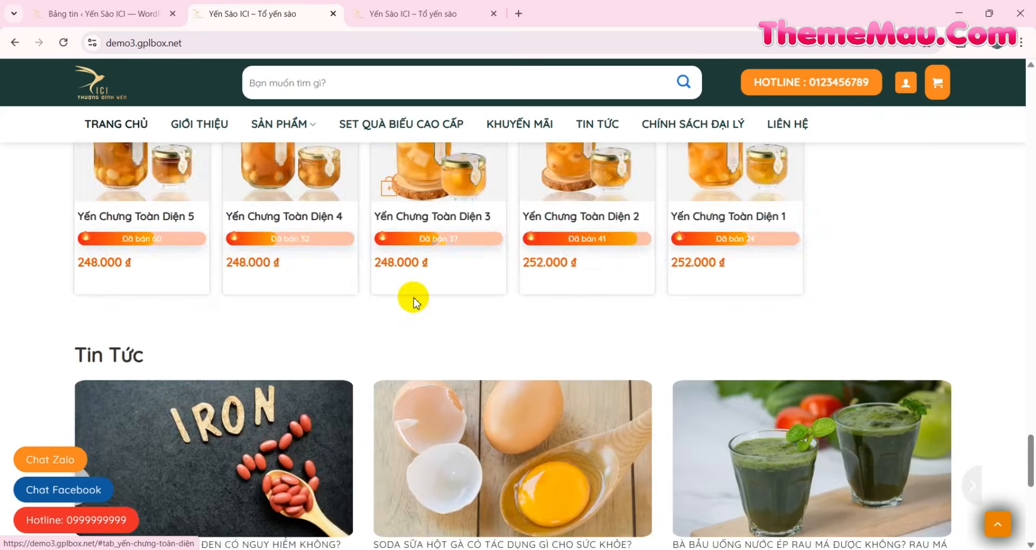
scroll(388, 301, down, 5)
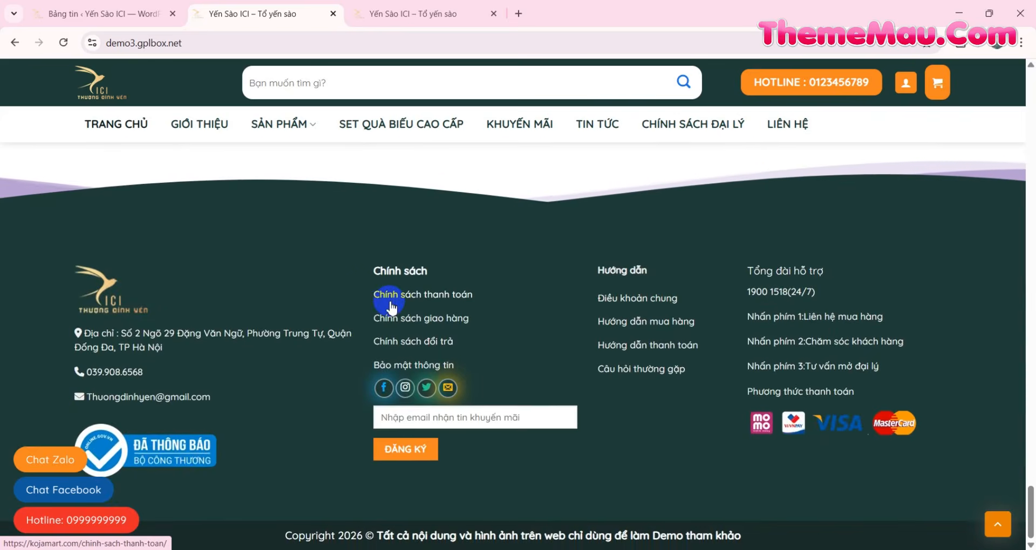
Step: Review the homepage sections again from the footer back up to the main banner
scroll(392, 307, up, 2)
scroll(389, 307, up, 10)
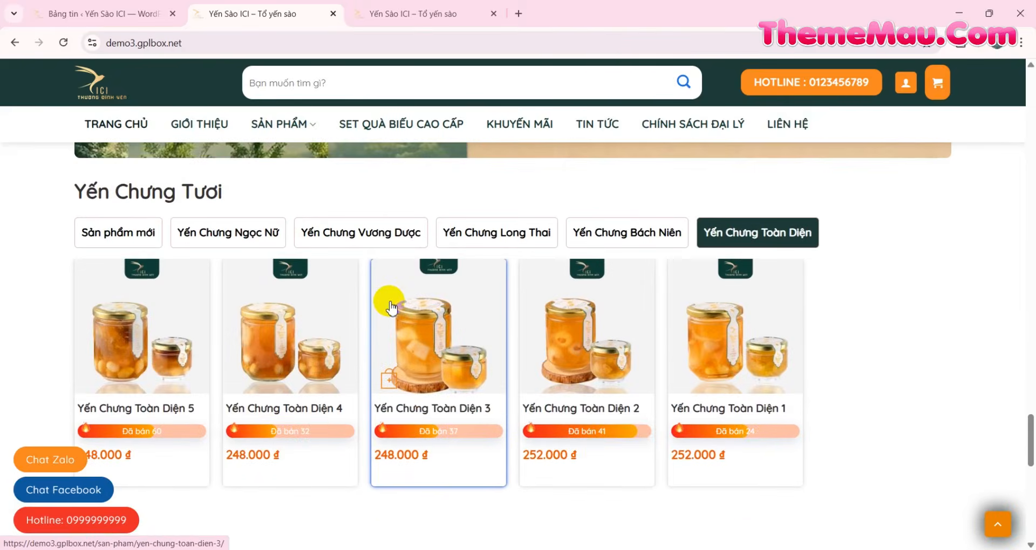
scroll(391, 308, up, 6)
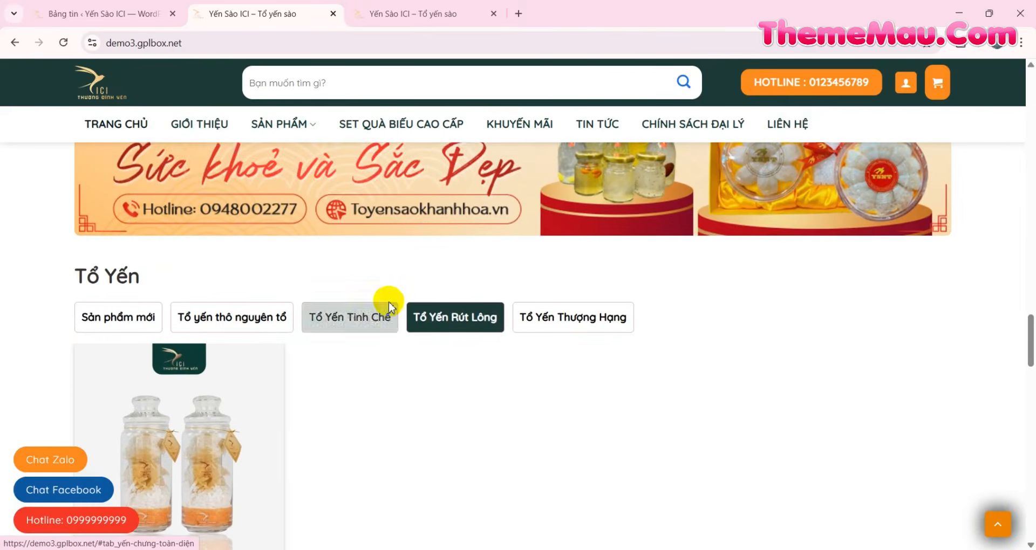
scroll(389, 307, up, 8)
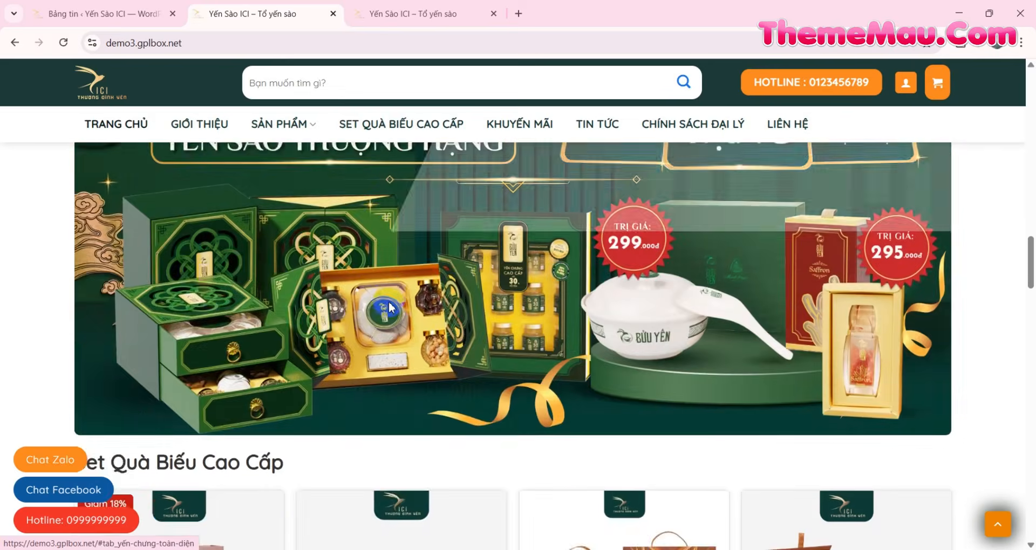
scroll(389, 308, up, 10)
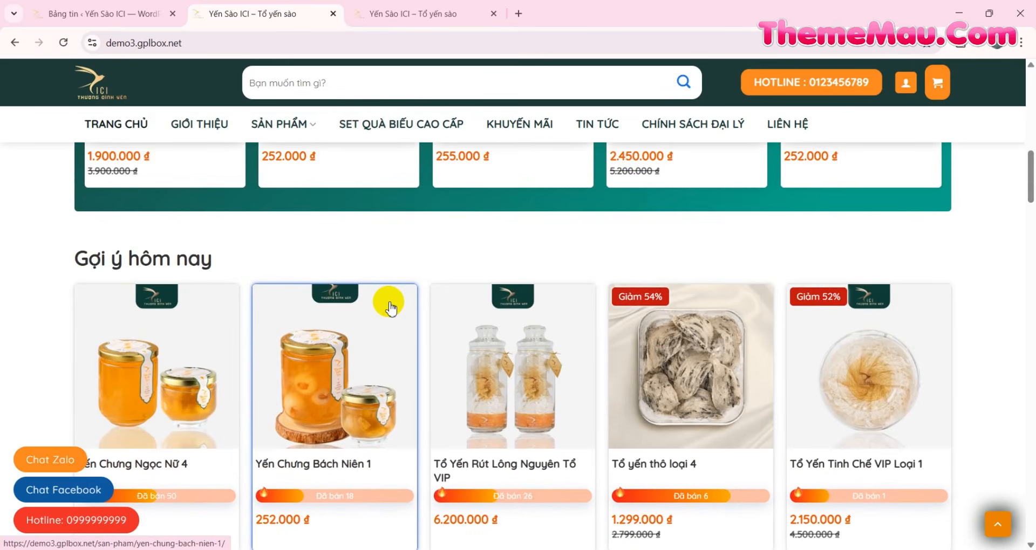
scroll(391, 309, up, 10)
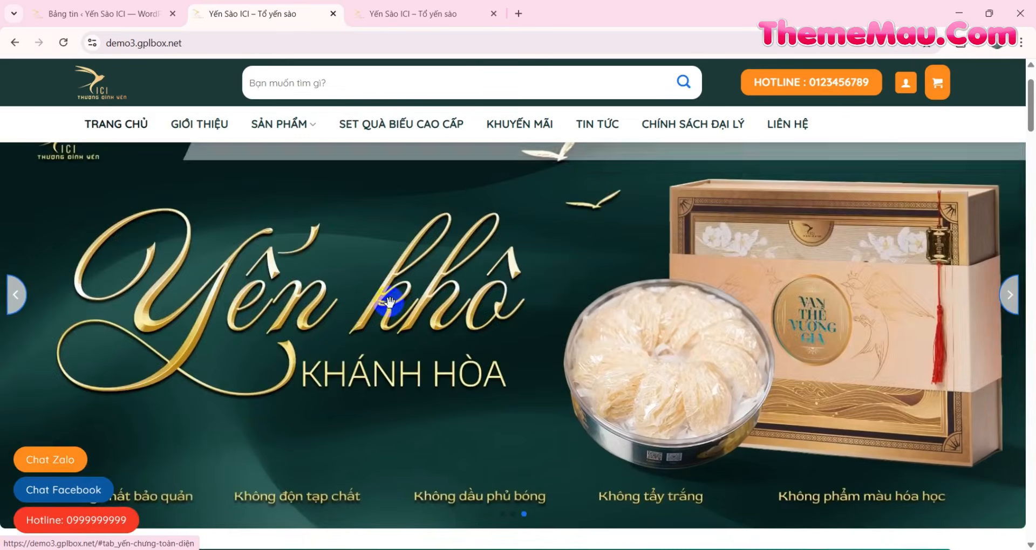
Step: Open the product Tổ Yến Tinh Chế VIP Loại 1 from the Khuyến mãi hấp dẫn section and examine its details and description
scroll(389, 301, down, 6)
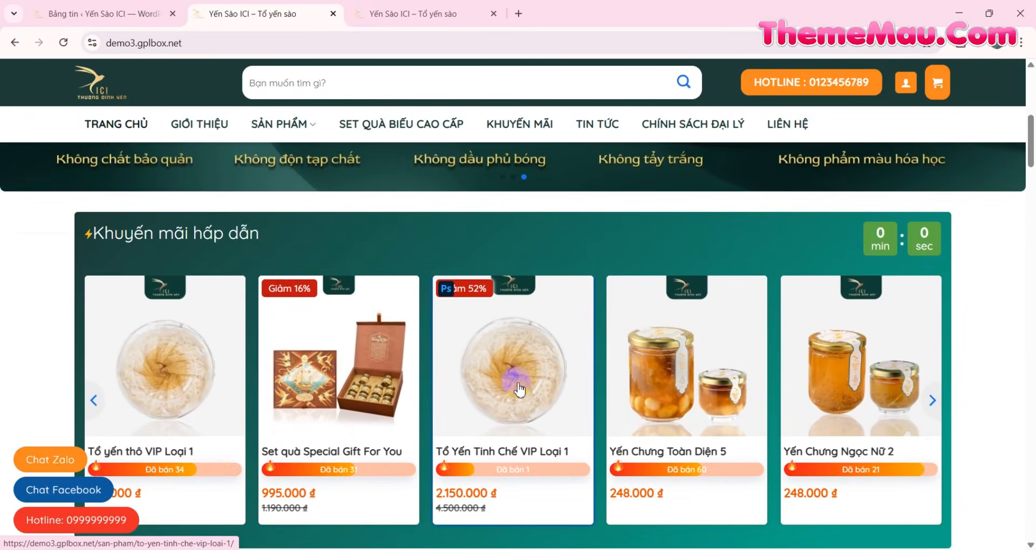
scroll(532, 315, down, 1)
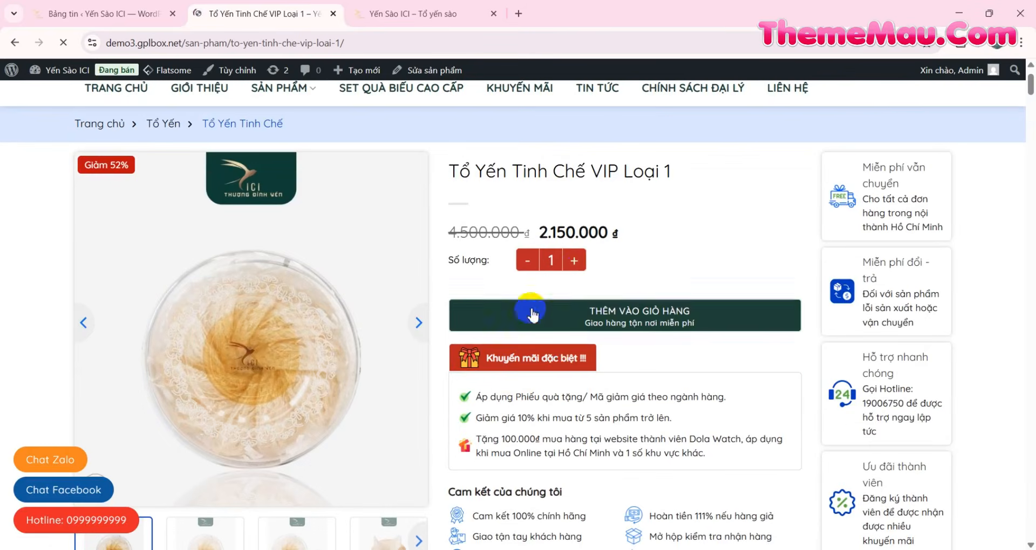
scroll(583, 340, down, 6)
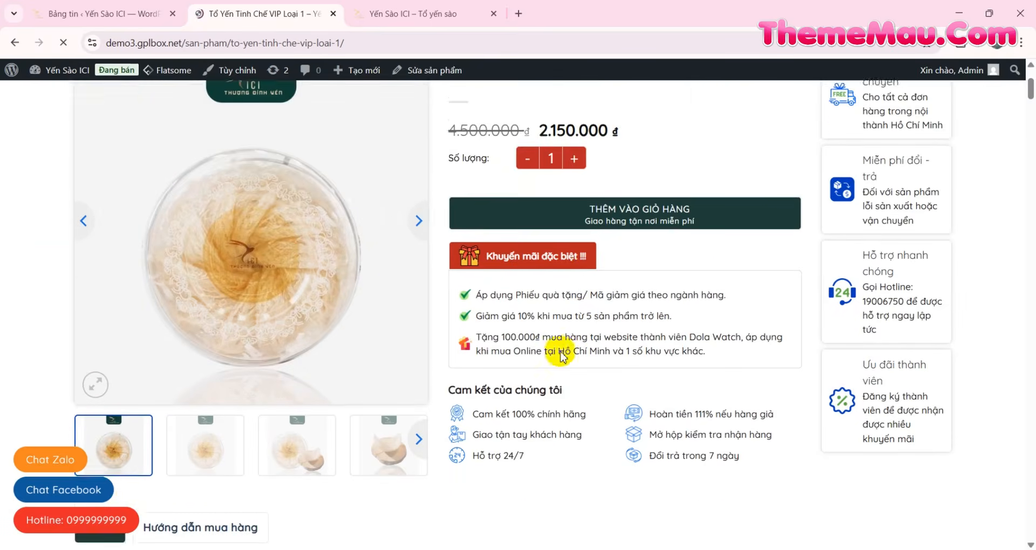
scroll(495, 353, down, 15)
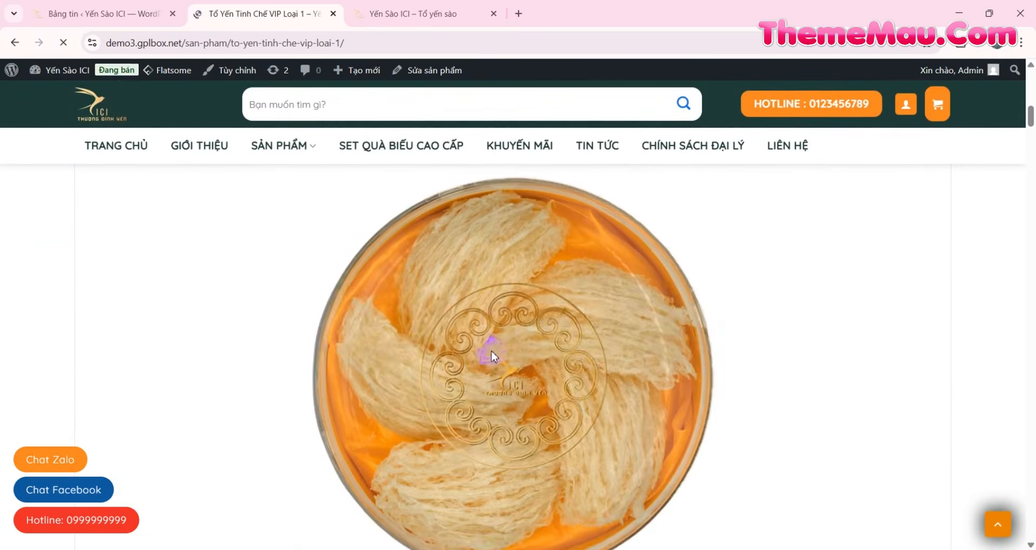
scroll(491, 354, down, 10)
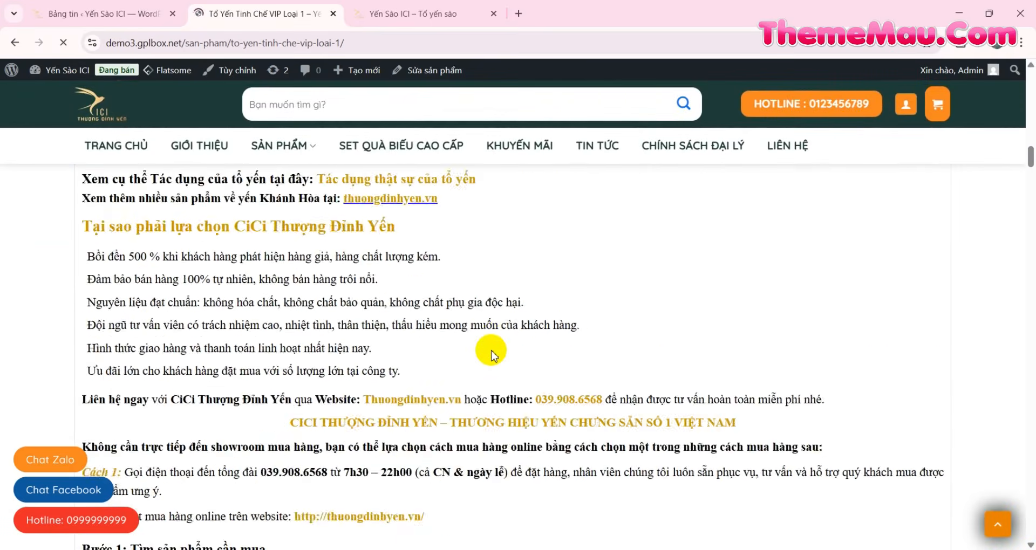
scroll(491, 354, down, 12)
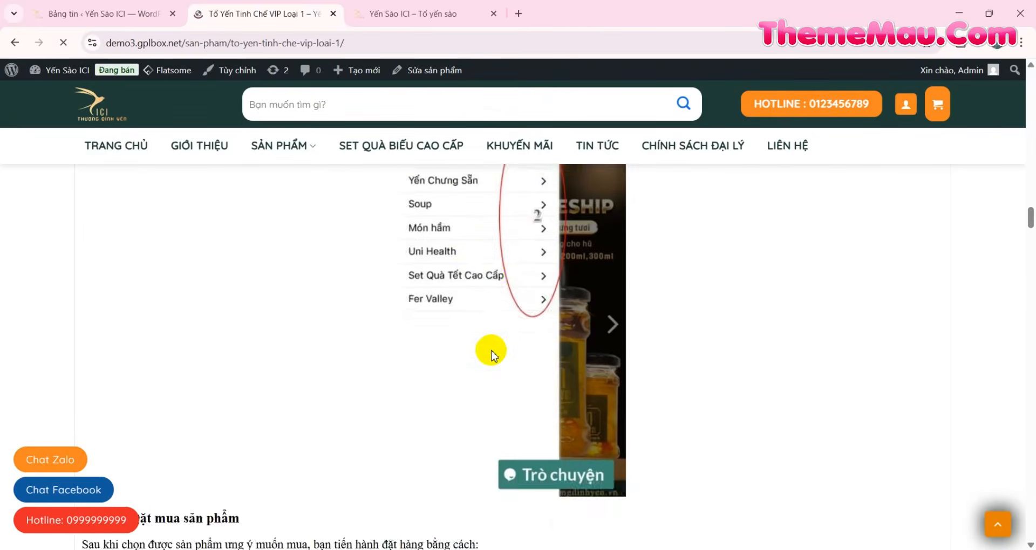
scroll(921, 291, down, 15)
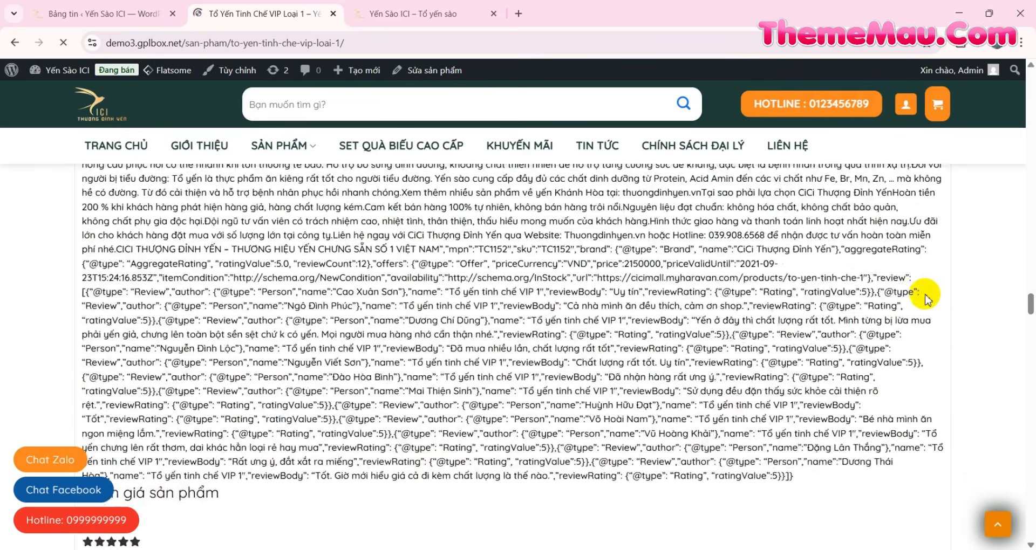
Step: Look through the customer reviews and shop replies on the Tổ Yến Tinh Chế VIP Loại 1 page
scroll(926, 299, up, 5)
scroll(925, 300, down, 8)
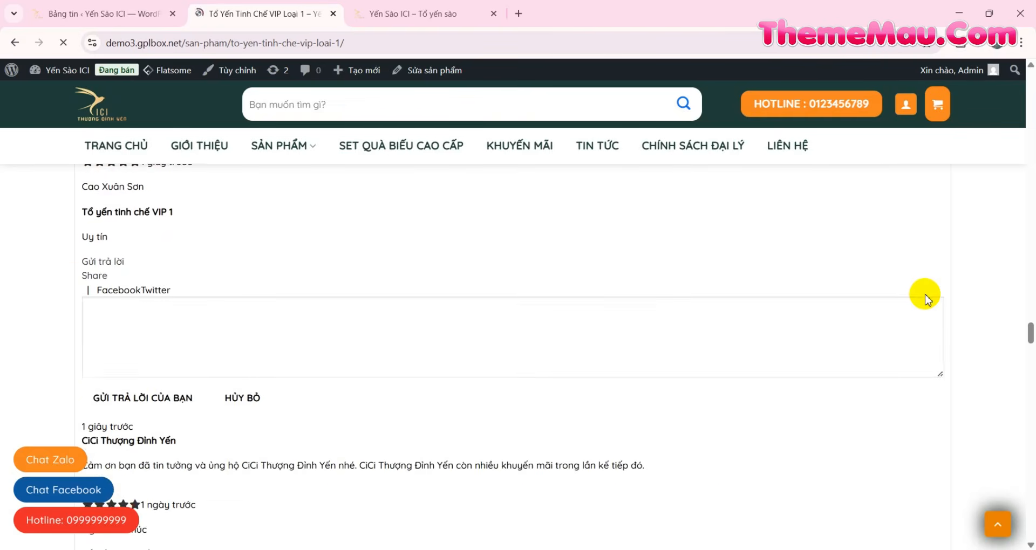
scroll(925, 299, down, 4)
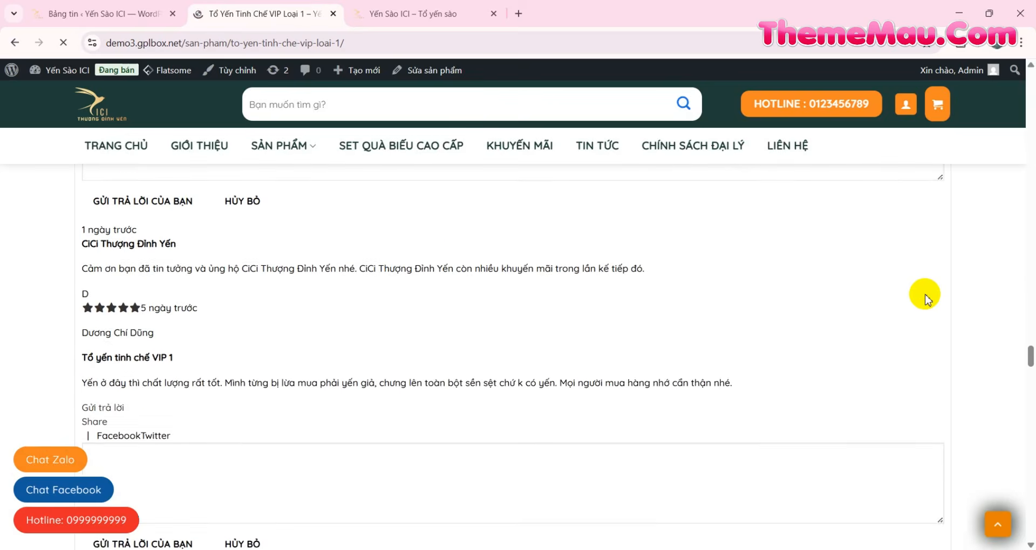
scroll(924, 299, down, 10)
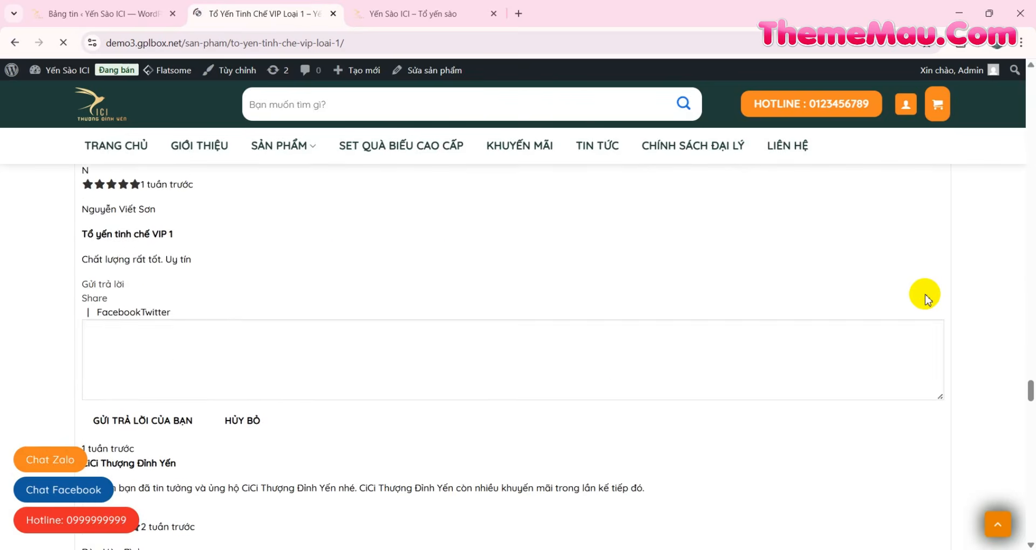
scroll(925, 298, down, 8)
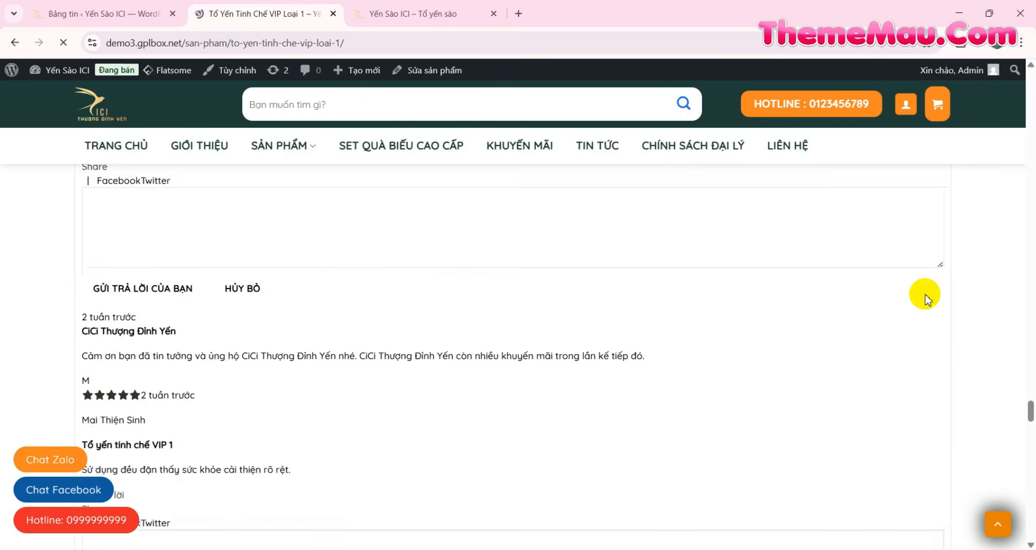
scroll(925, 299, down, 8)
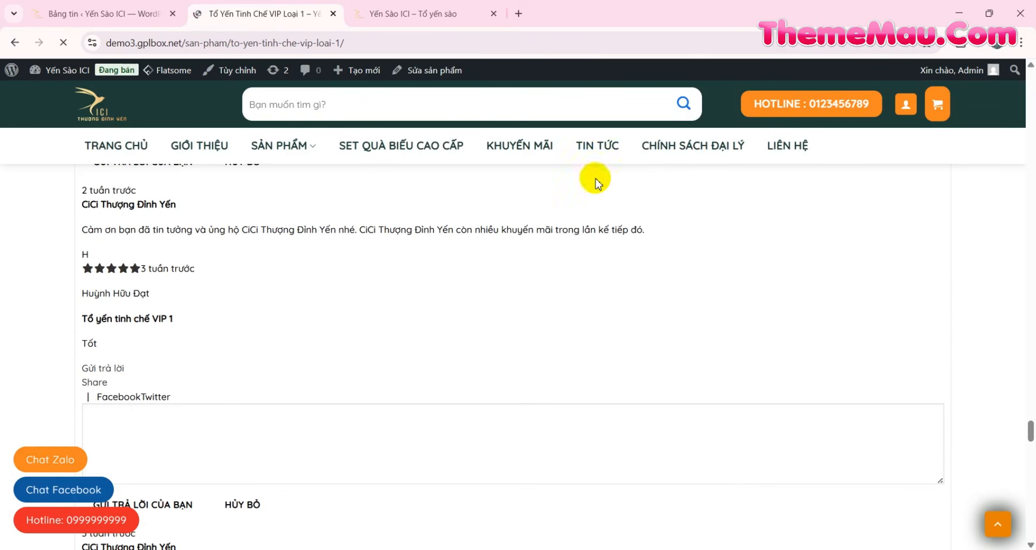
Step: Open the Giới thiệu page and review its company introduction, contact information and banner
click(211, 145)
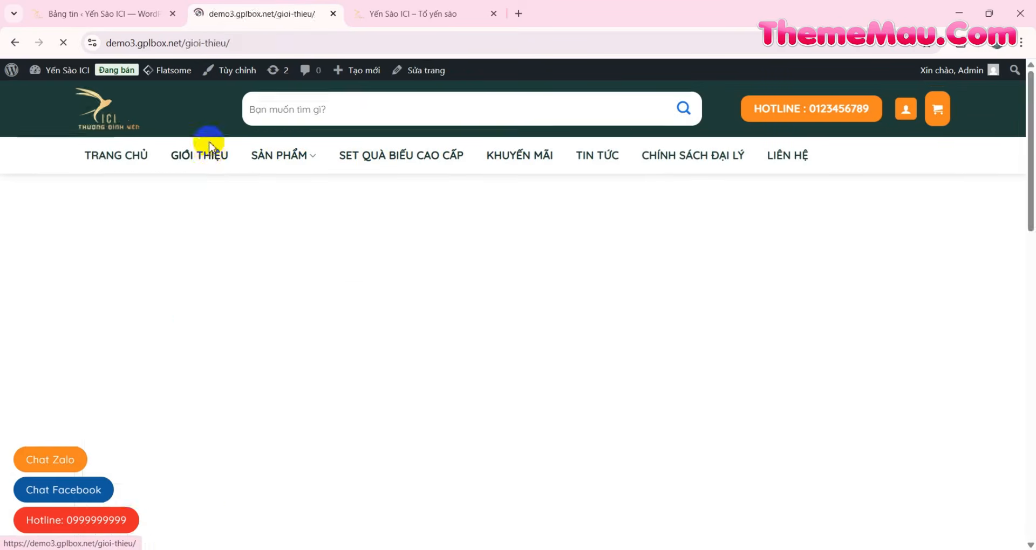
scroll(280, 216, down, 12)
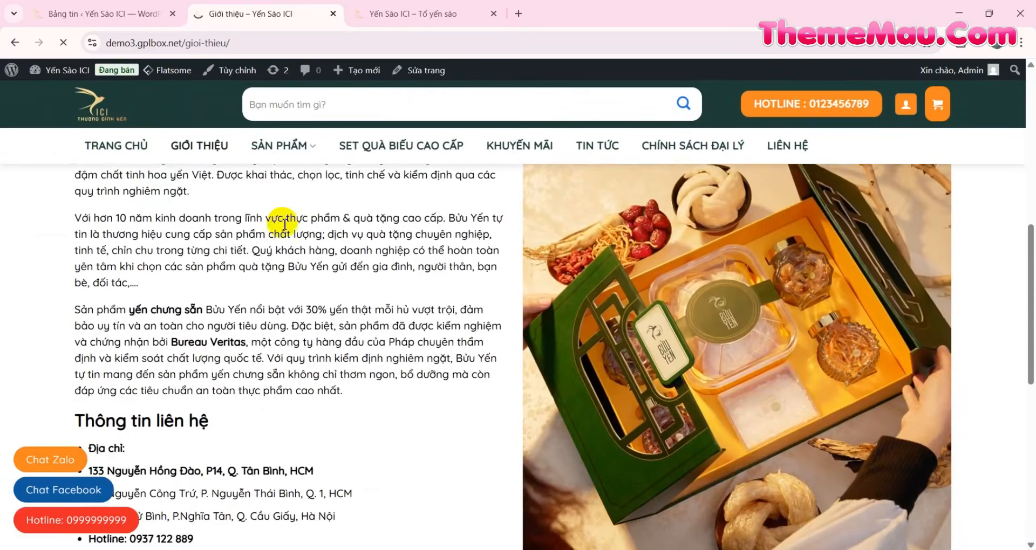
scroll(284, 224, down, 4)
scroll(285, 223, up, 4)
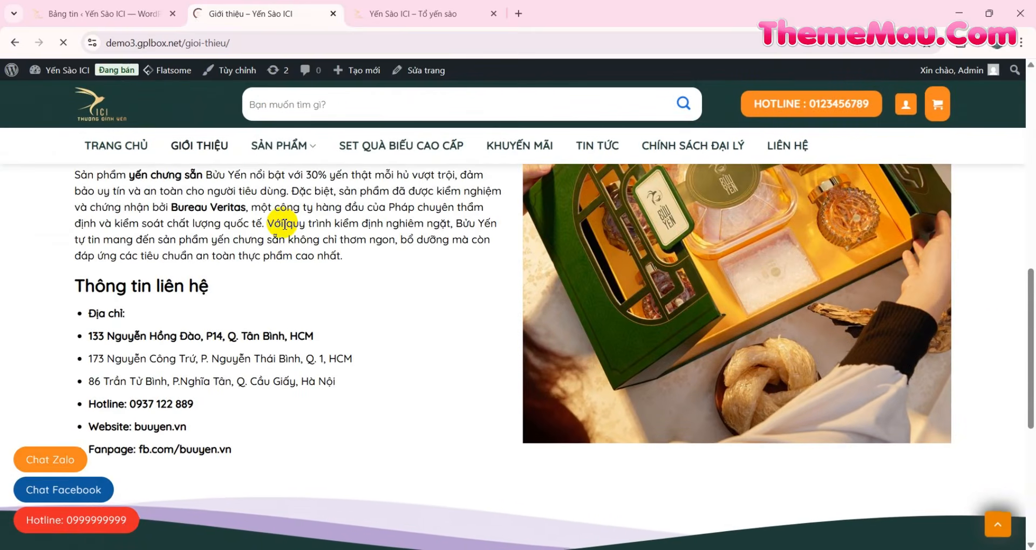
scroll(284, 224, up, 6)
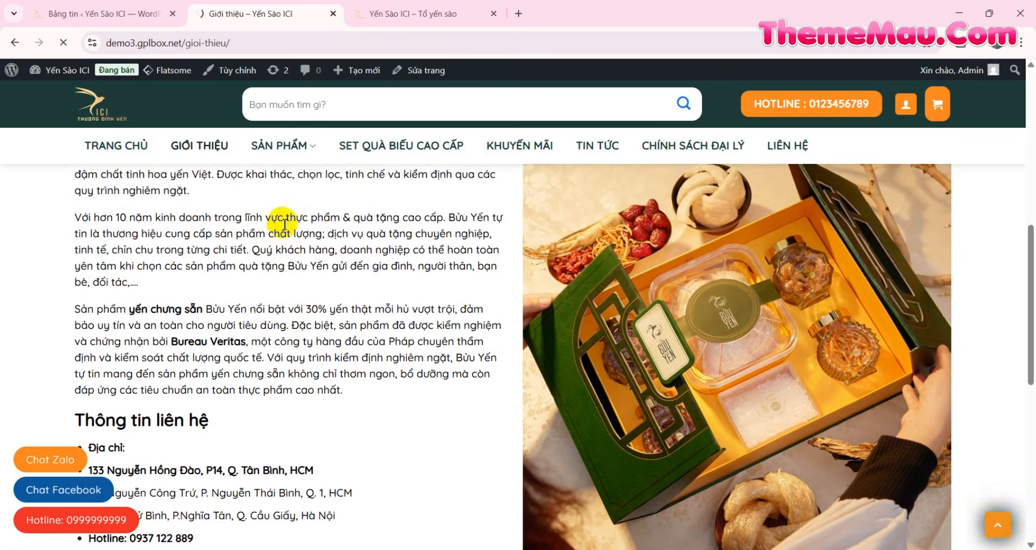
scroll(283, 226, up, 5)
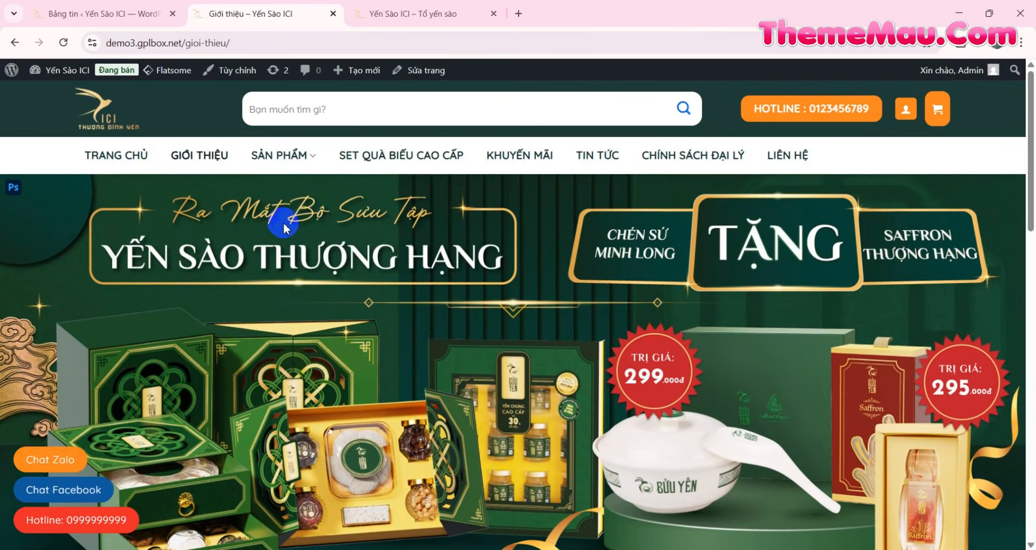
Step: Open the Tổ Yến Tinh Chế product category and look over its product list
mouse_move(302, 159)
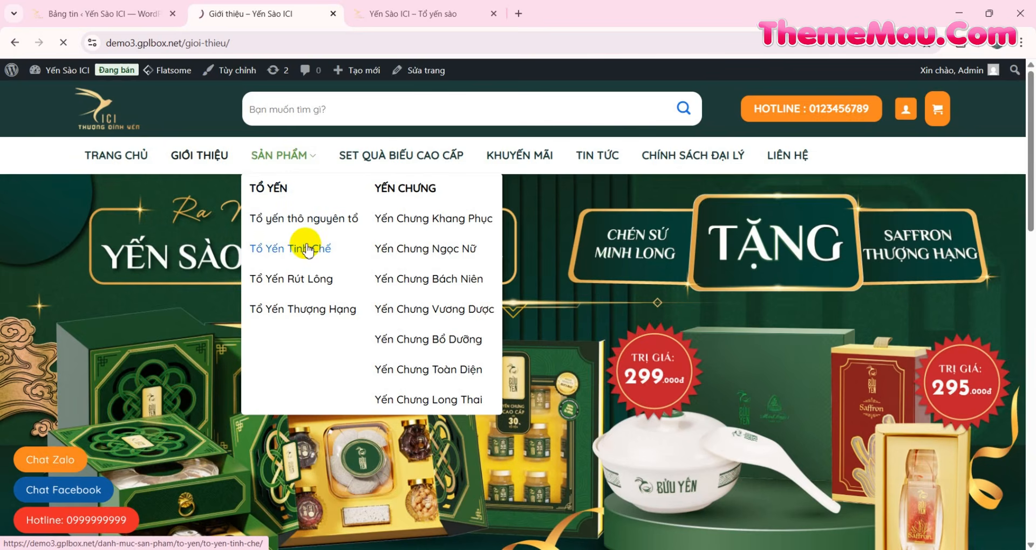
scroll(308, 246, down, 5)
scroll(309, 246, up, 5)
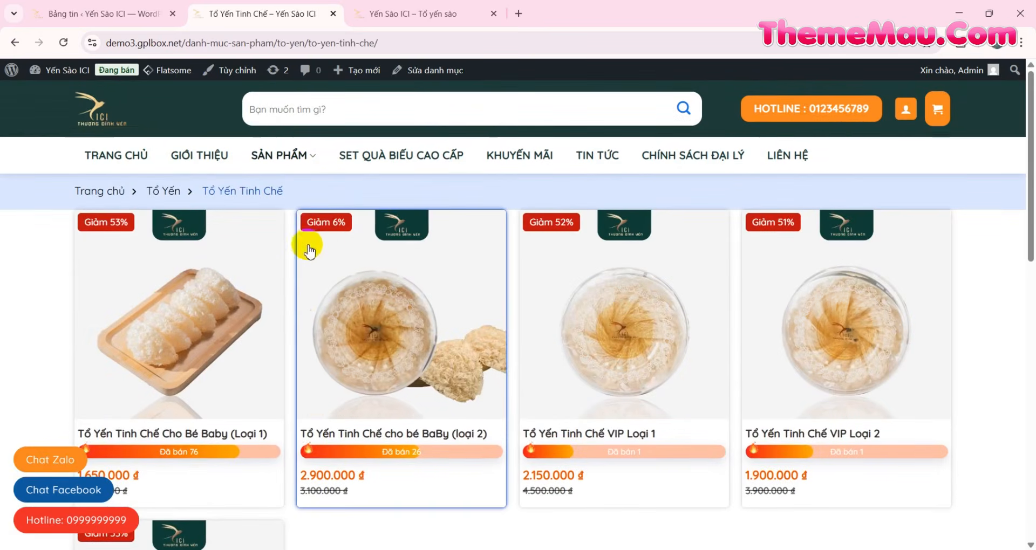
Step: Open the product Tổ Yến Tinh Chế cho bé BaBy (loại 2) and examine its details and description
click(406, 281)
scroll(402, 284, down, 6)
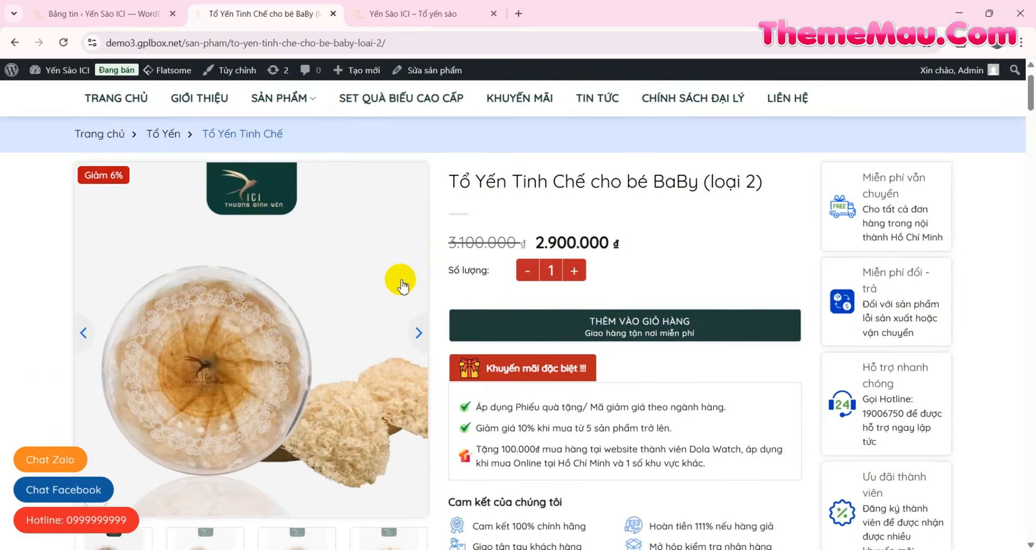
scroll(400, 283, down, 10)
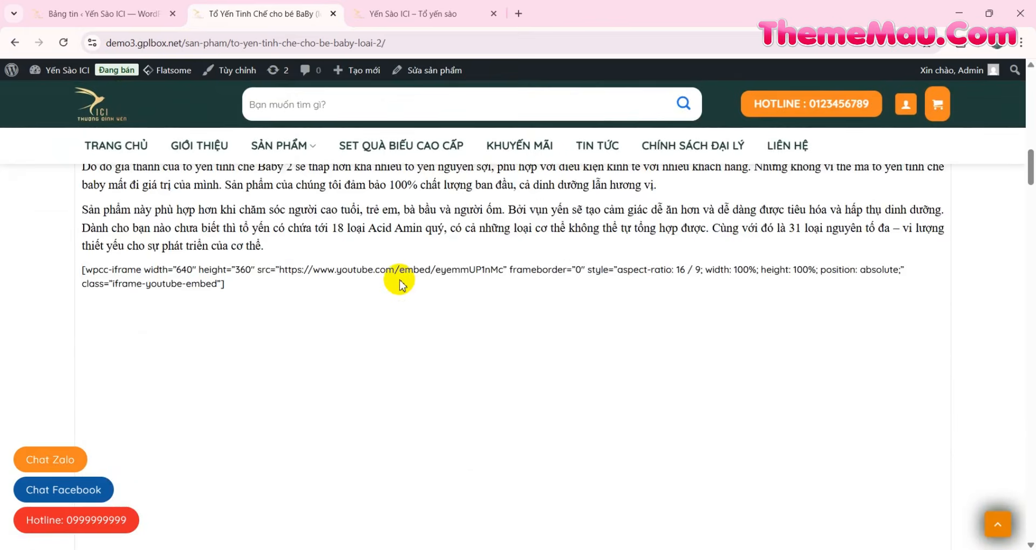
scroll(400, 283, down, 8)
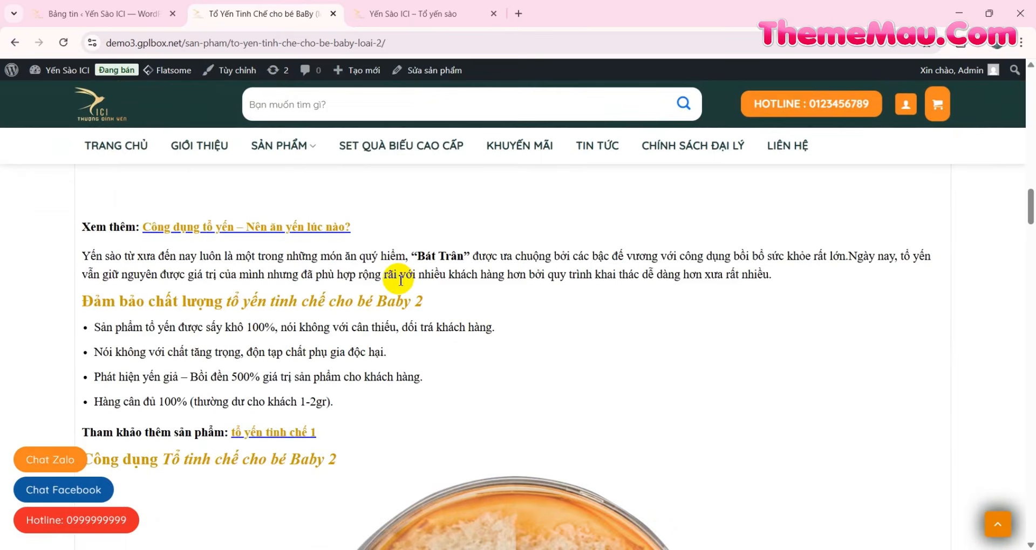
scroll(401, 280, down, 6)
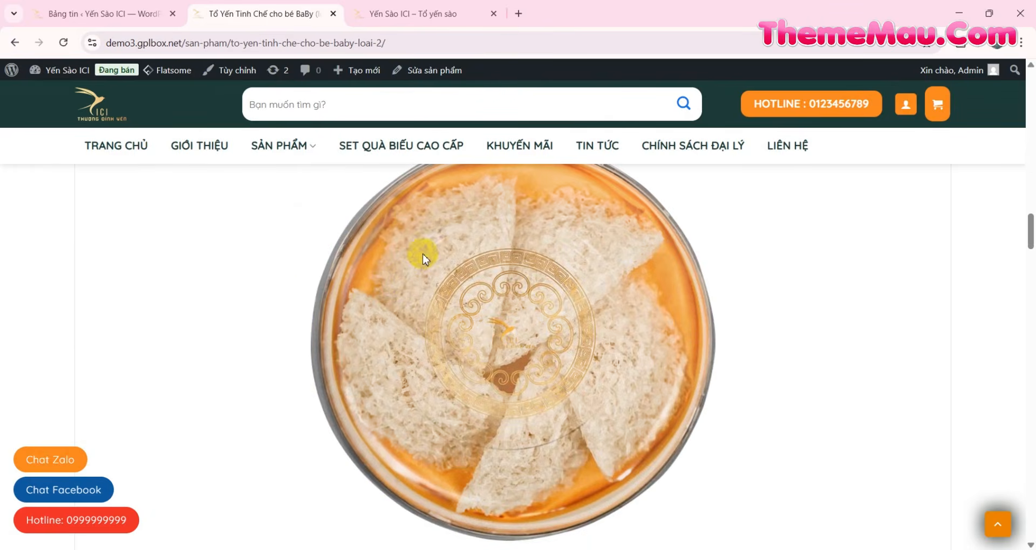
Step: From the Set Quà Biếu Cao Cấp category, open the product Set 6 Thượng Vy Yến Đảo and examine its details and description
scroll(426, 203, up, 6)
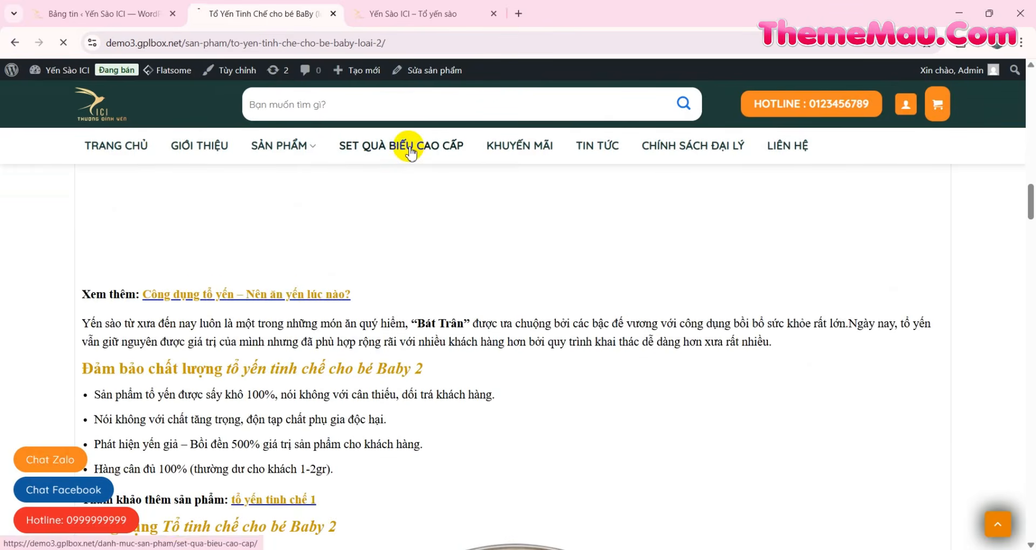
scroll(535, 308, down, 5)
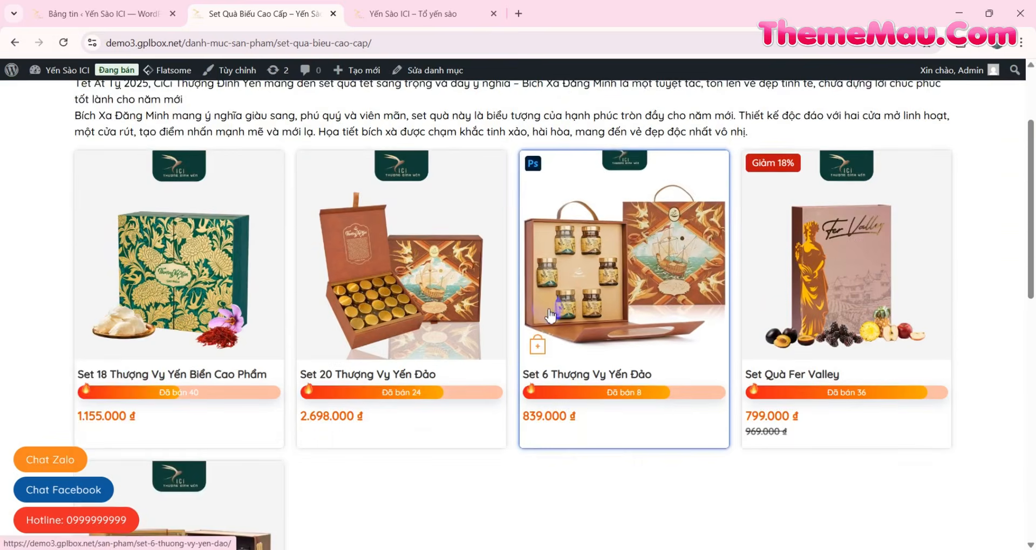
click(651, 221)
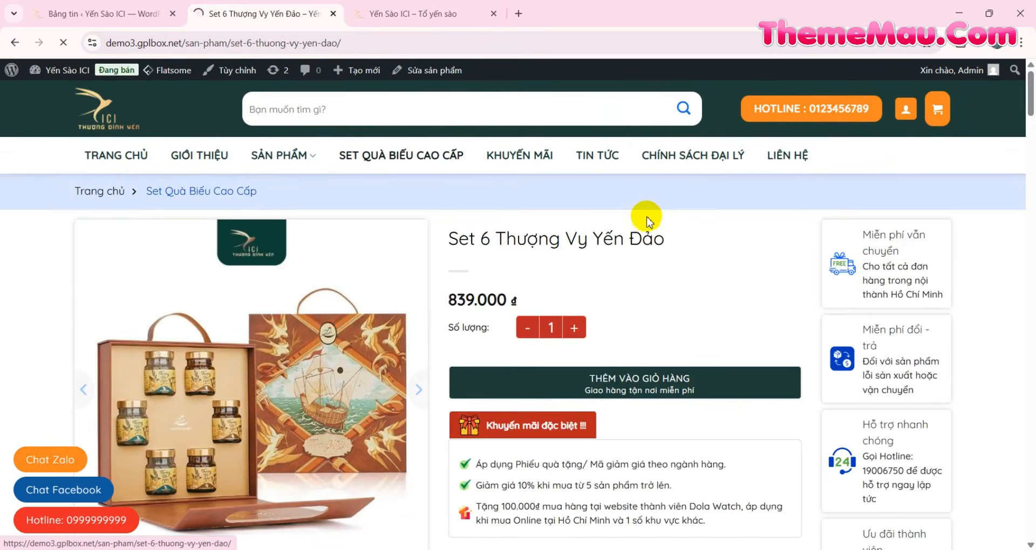
scroll(637, 226, down, 5)
scroll(638, 232, down, 10)
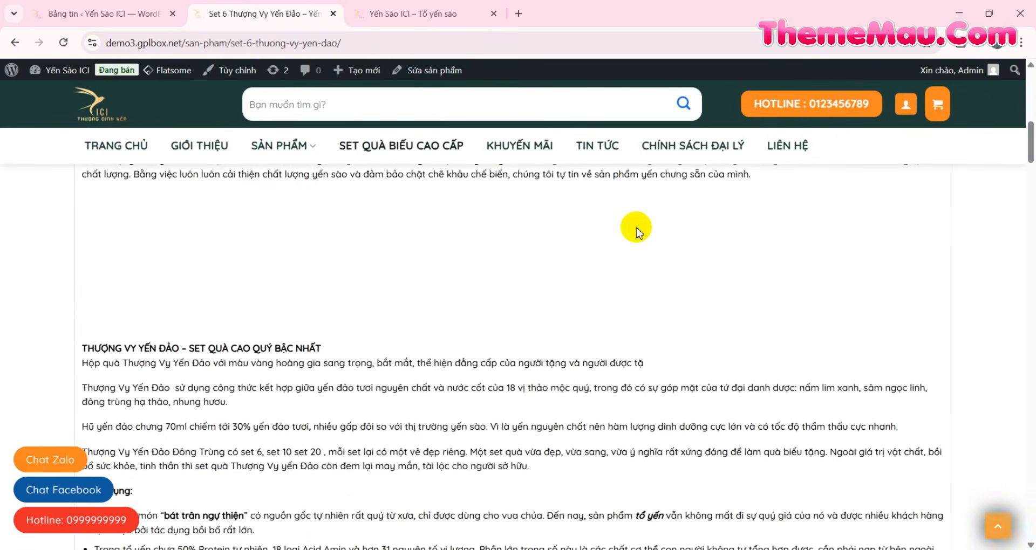
scroll(635, 233, down, 10)
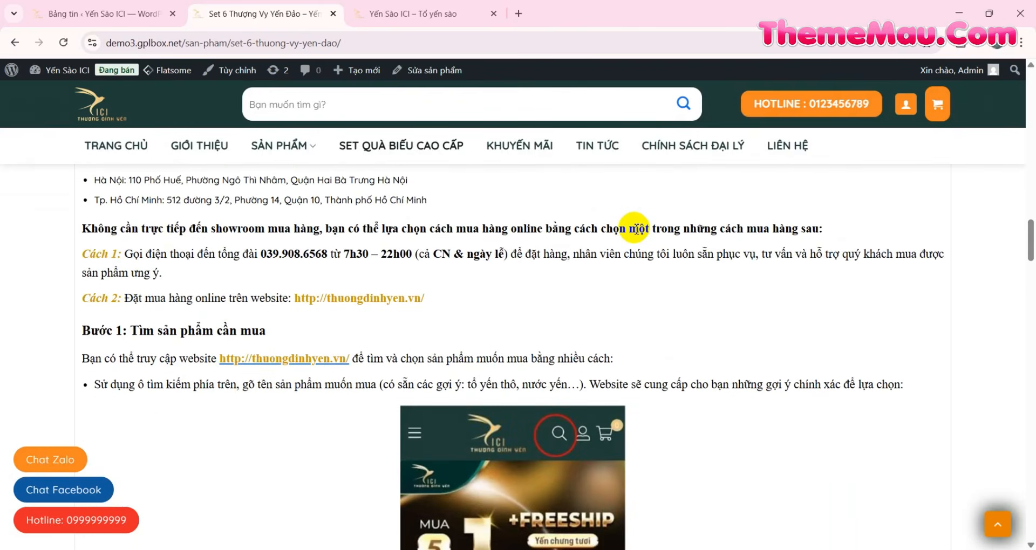
scroll(533, 208, up, 5)
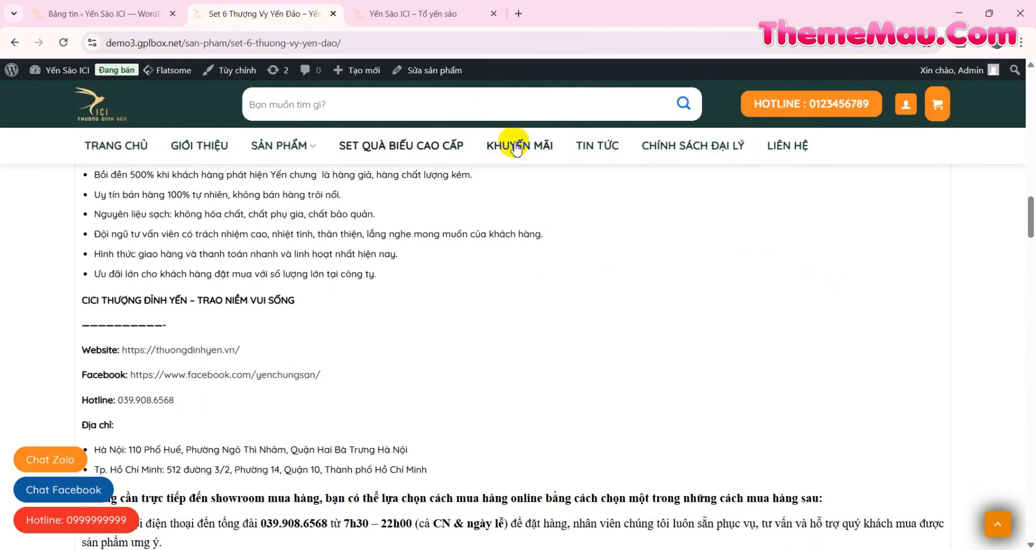
Step: Try the Khuyến mãi link, and open the Tin Tức page to look over its Góc dinh dưỡng articles
click(519, 145)
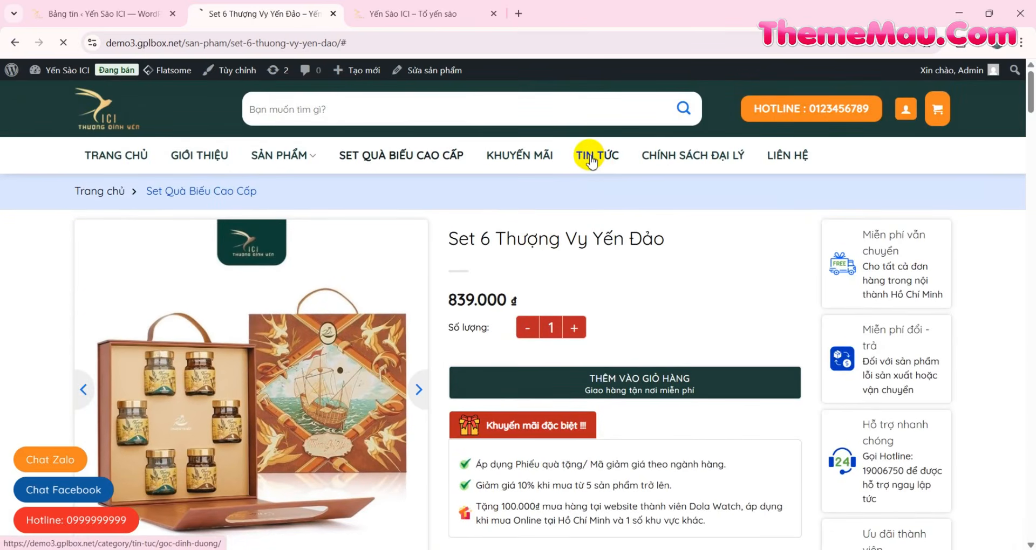
scroll(551, 216, down, 7)
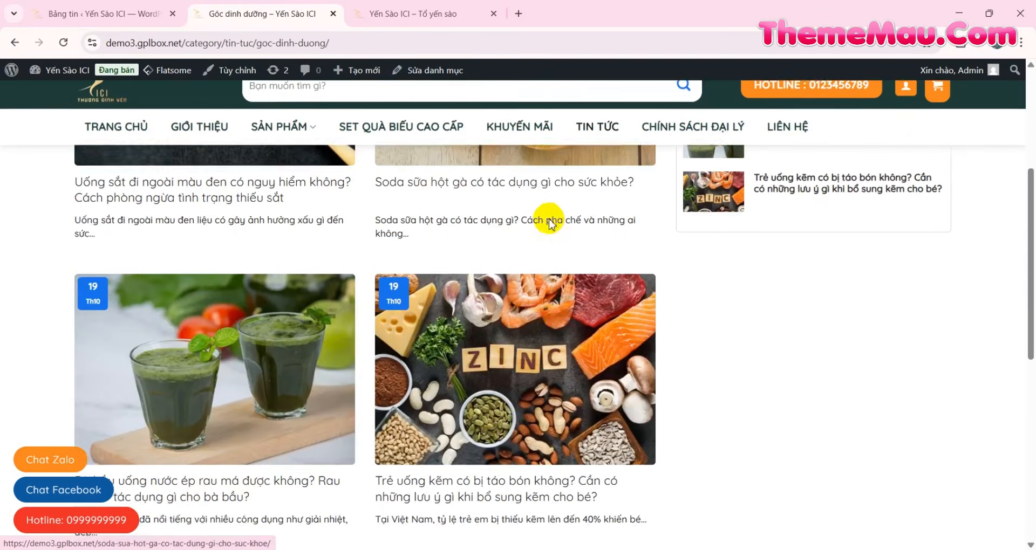
scroll(549, 230, up, 6)
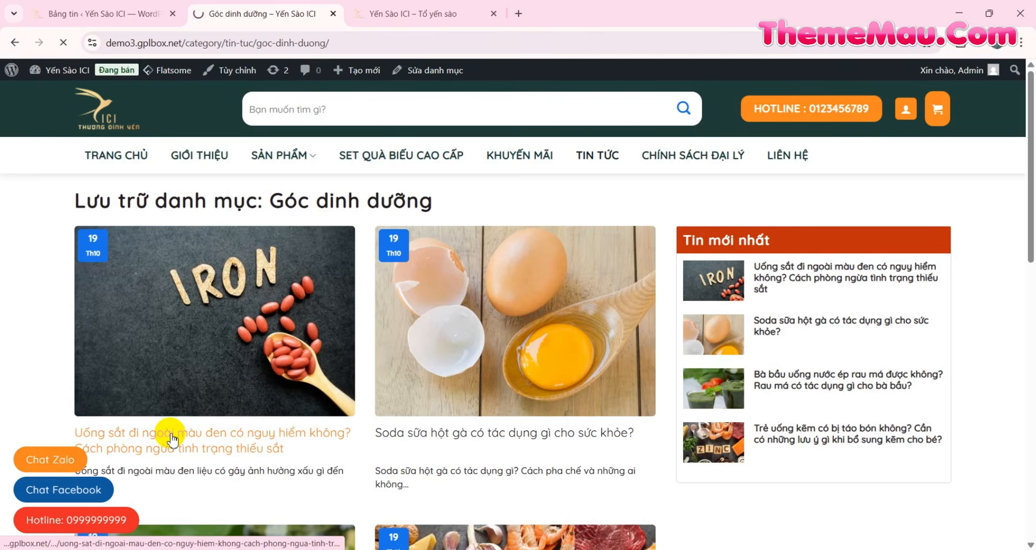
Step: Open the article "Uống sắt đi ngoài màu đen có nguy hiểm không?" and look through its content
scroll(282, 397, down, 8)
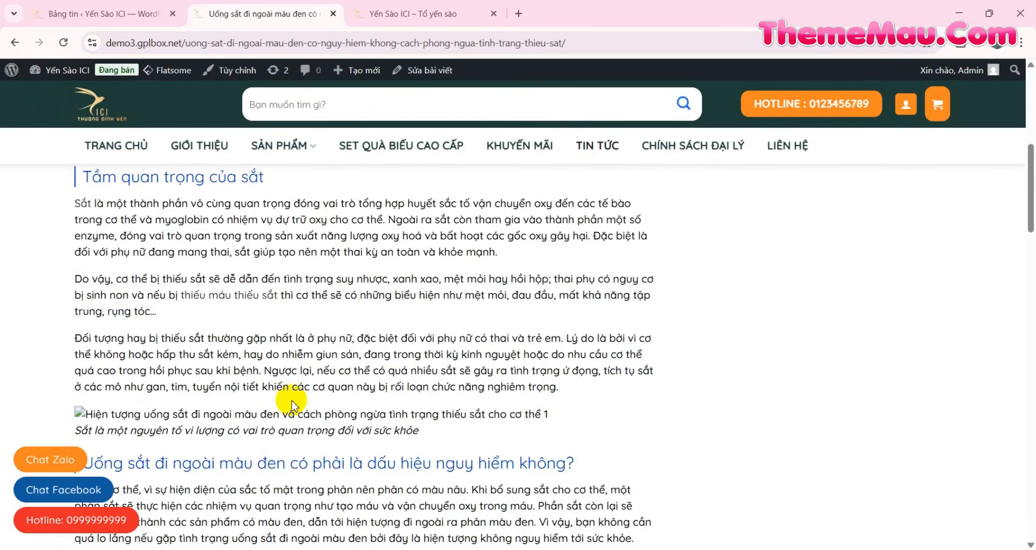
scroll(290, 399, down, 10)
scroll(408, 363, up, 9)
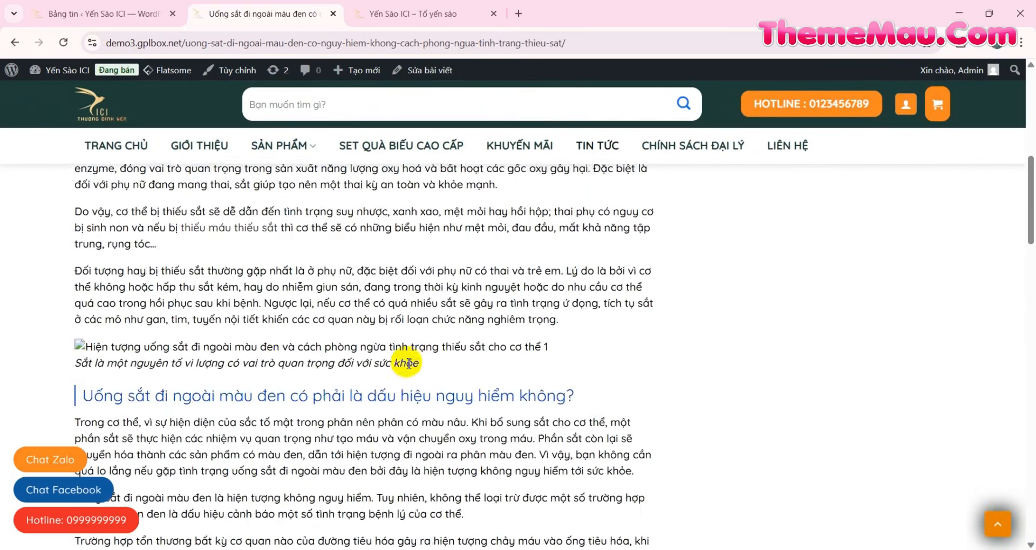
scroll(559, 219, up, 5)
Step: Try the Chính sách đại lý link, and open the Liên hệ page to review its contact details, inquiry form and footer
click(679, 154)
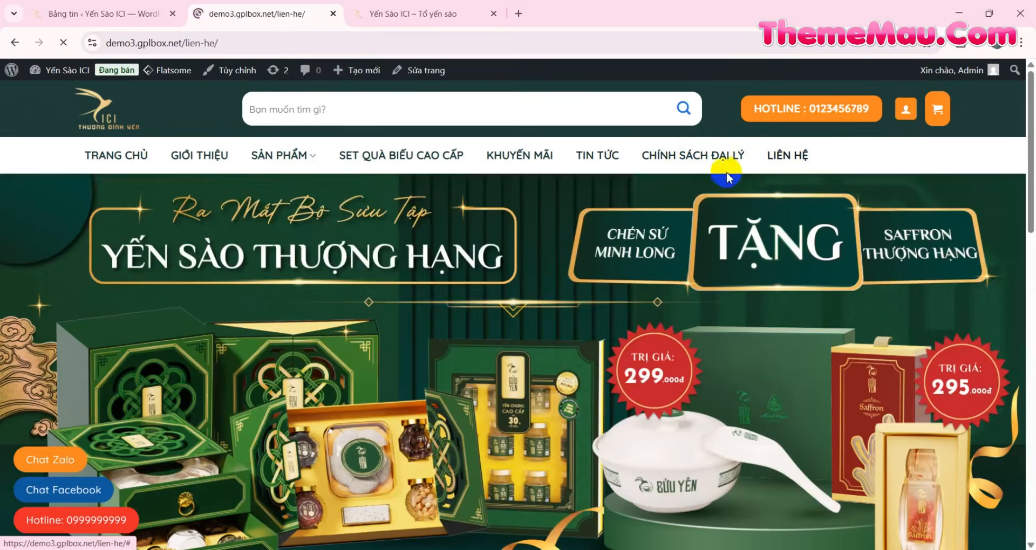
scroll(642, 214, down, 8)
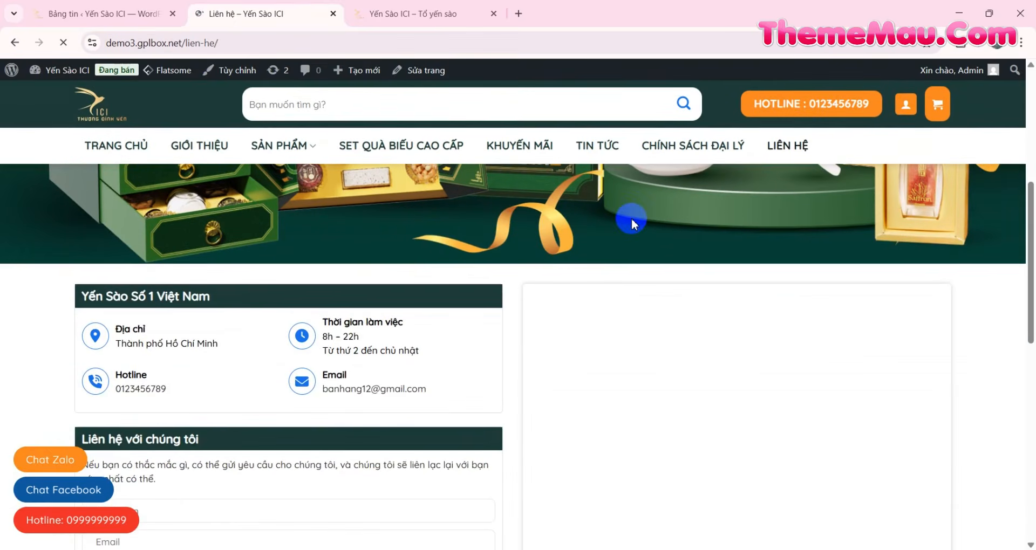
scroll(634, 222, down, 1)
scroll(632, 219, up, 1)
scroll(629, 217, down, 3)
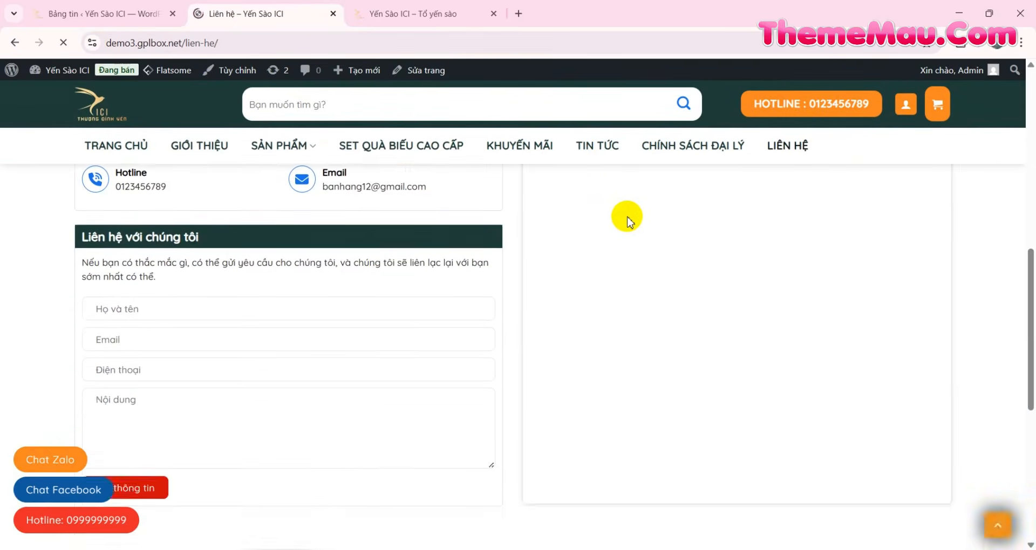
scroll(627, 217, down, 5)
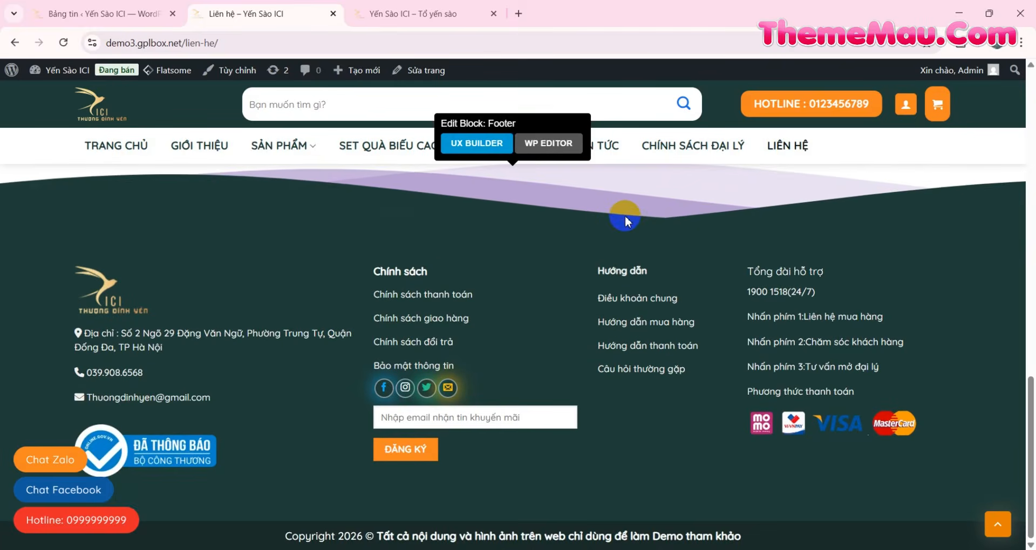
Step: Switch to the mobile preview of the homepage and examine its promotion, Gợi ý hôm nay and Set Quà Biếu Cao Cấp sections
click(436, 17)
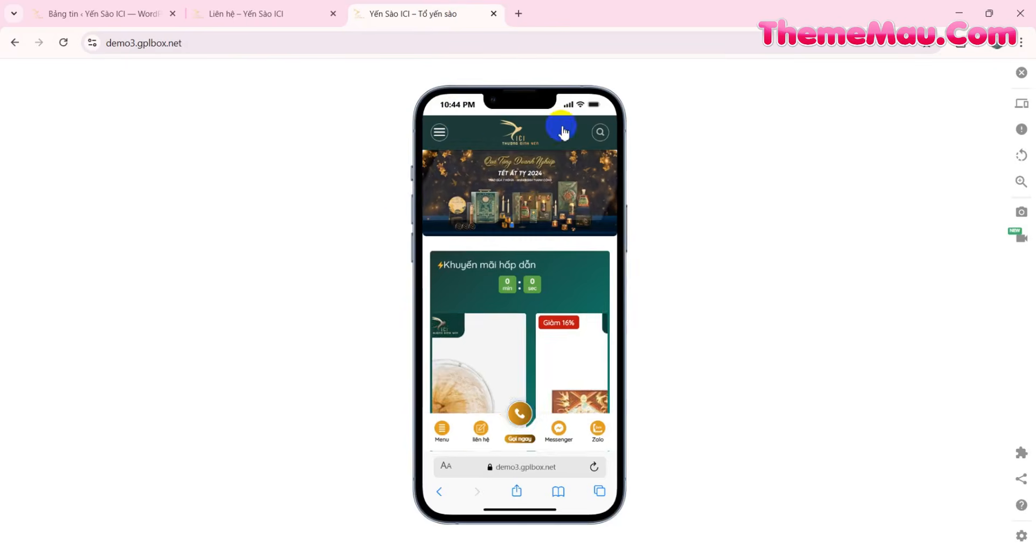
scroll(526, 292, down, 7)
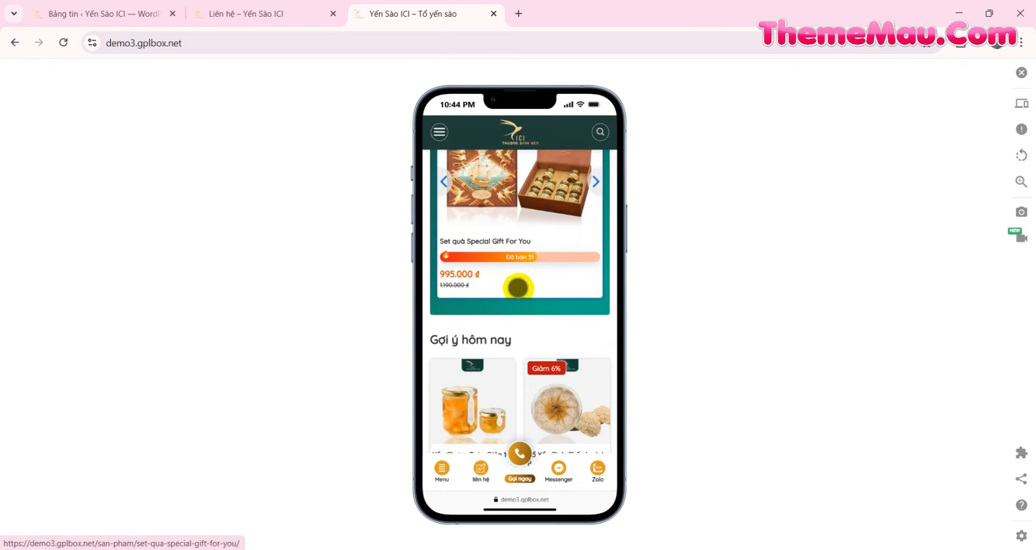
scroll(517, 287, down, 5)
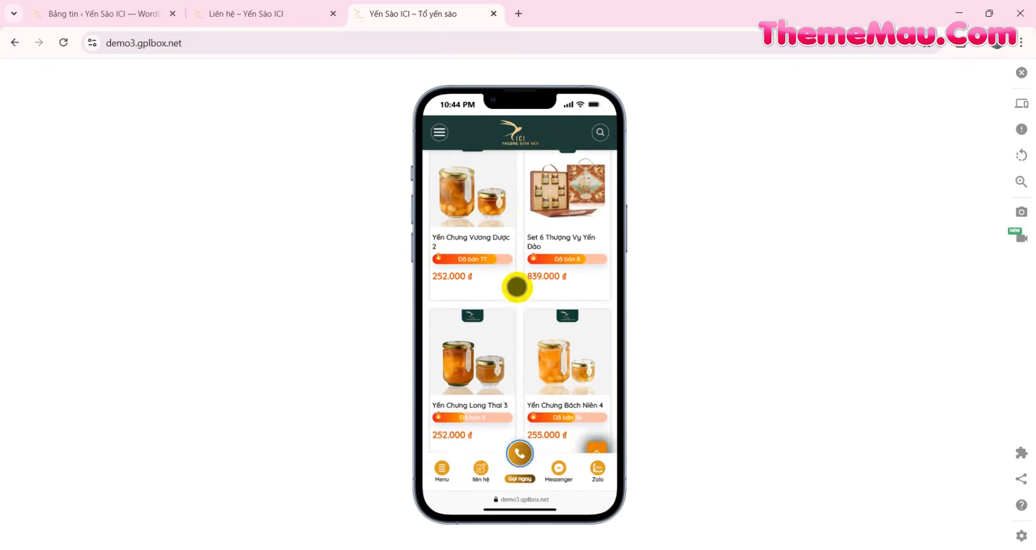
scroll(516, 287, down, 5)
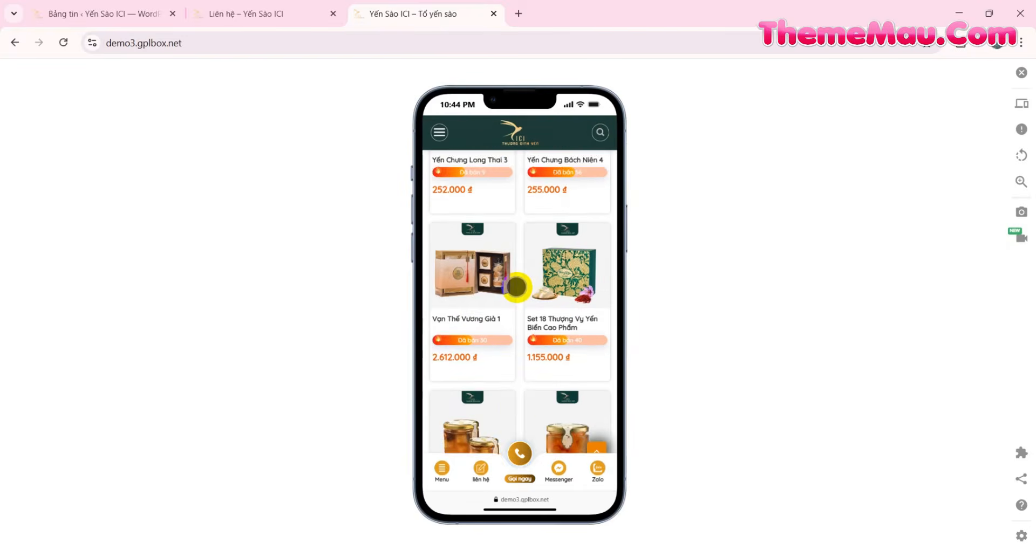
scroll(516, 287, down, 4)
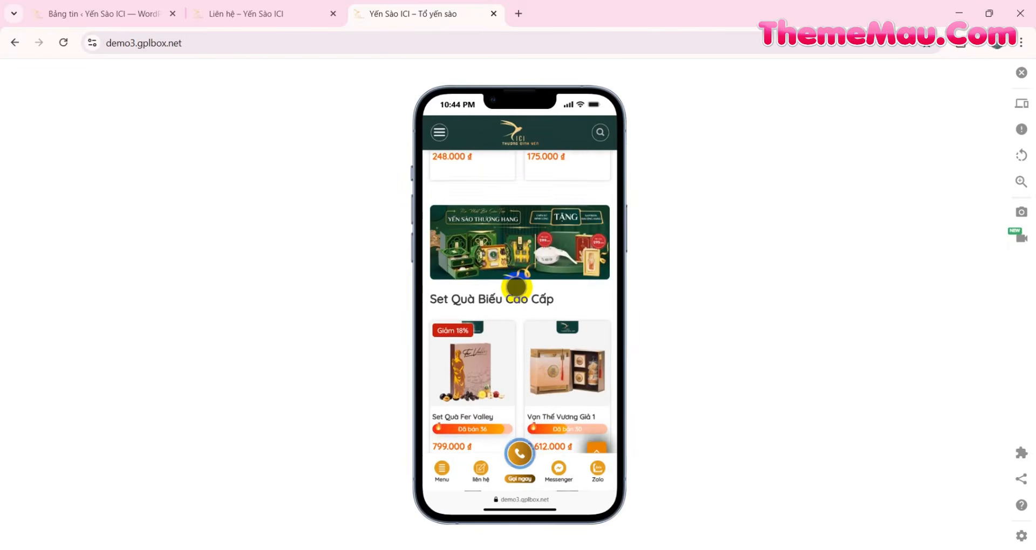
scroll(517, 287, down, 6)
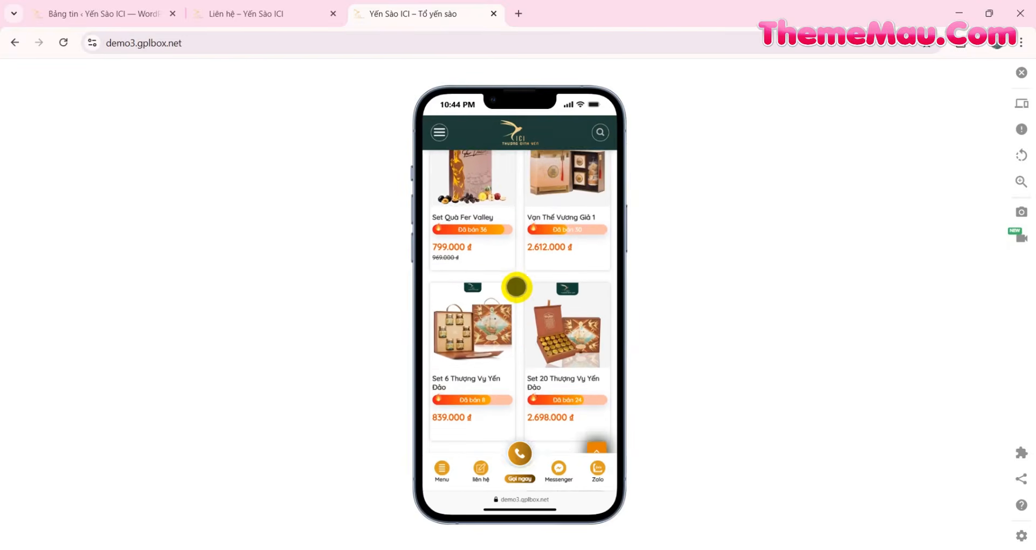
Step: Examine the rest of the mobile homepage, covering the tổ yến products, the Yến Chưng Tươi section and the footer
scroll(516, 288, down, 8)
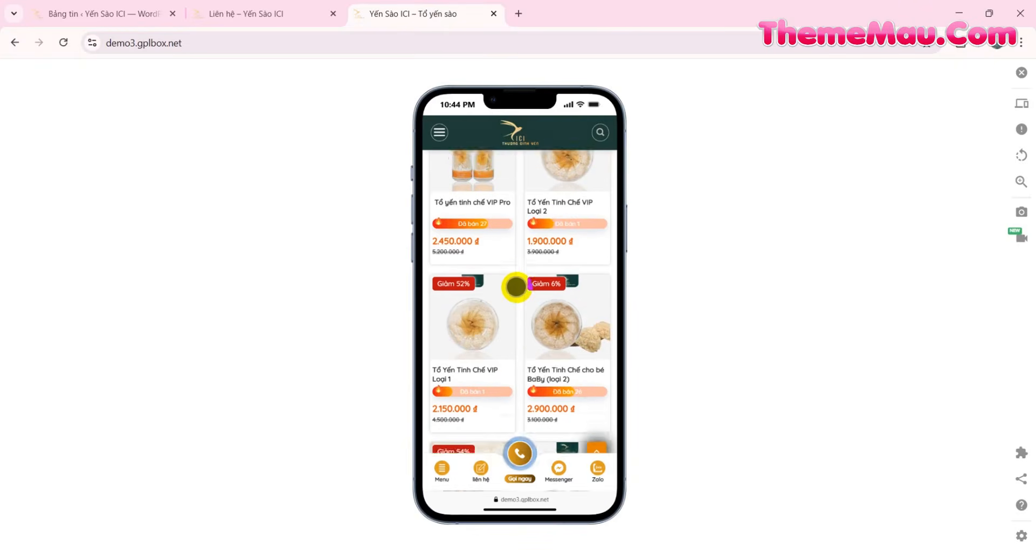
scroll(516, 287, down, 5)
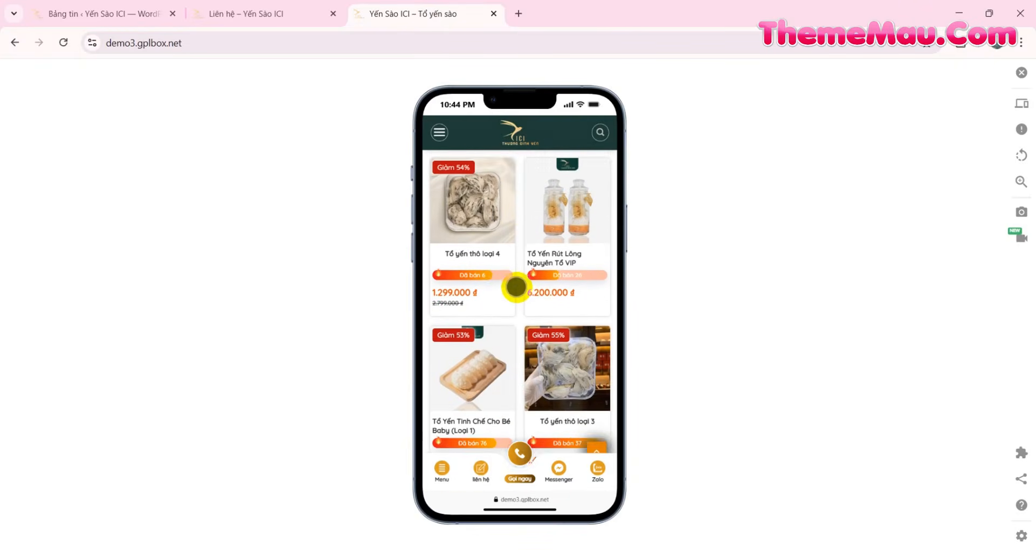
scroll(516, 287, down, 6)
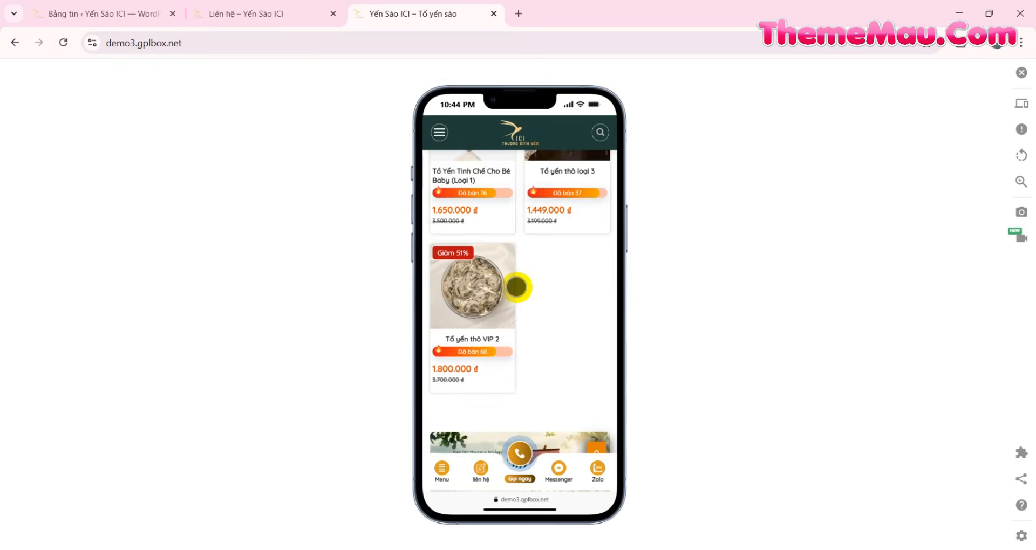
scroll(516, 287, down, 5)
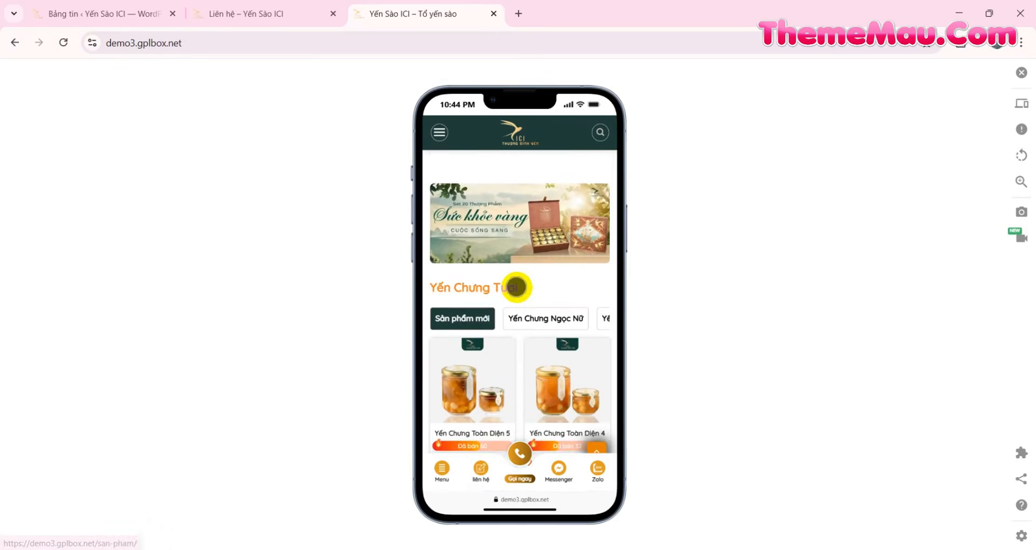
scroll(516, 287, down, 8)
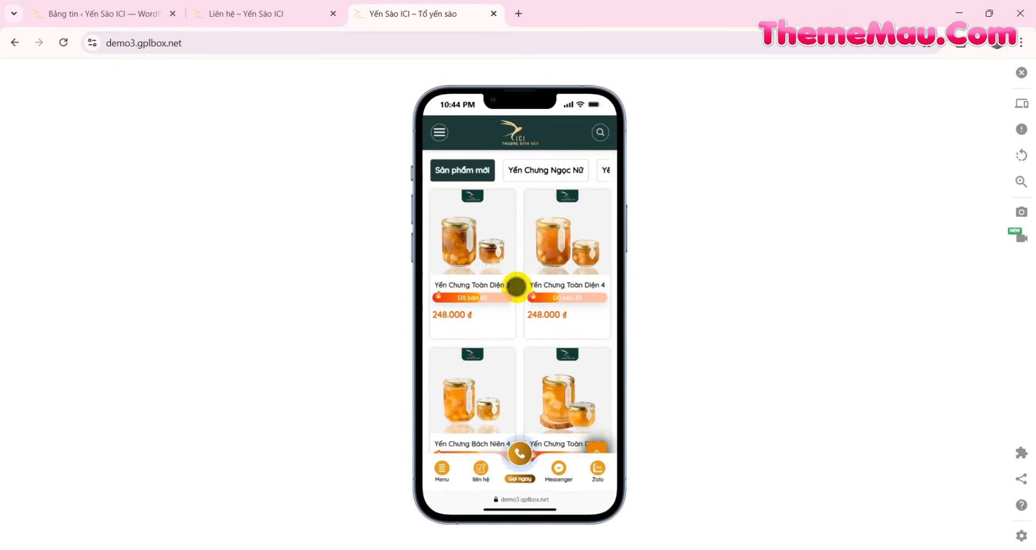
scroll(517, 287, down, 6)
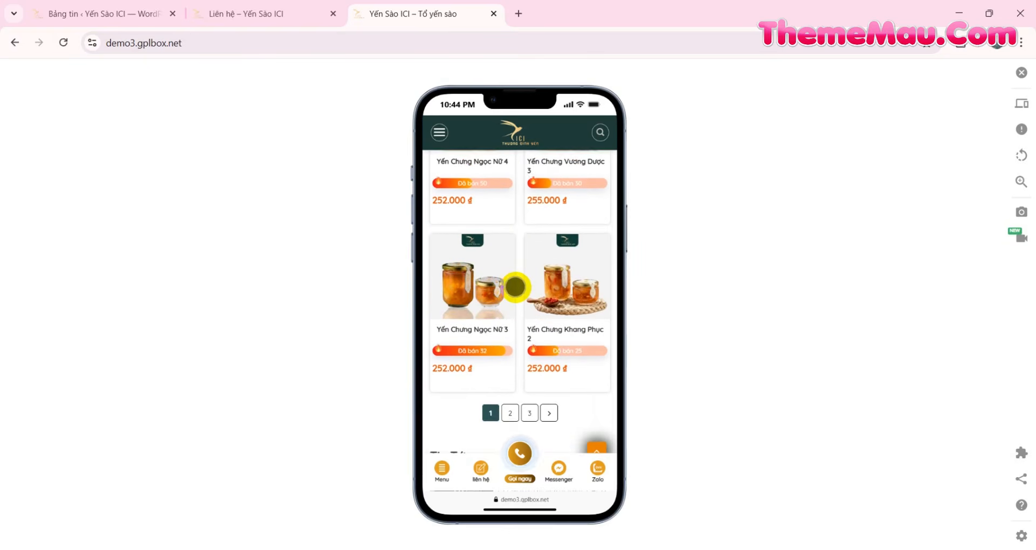
scroll(515, 287, down, 3)
scroll(515, 287, down, 3)
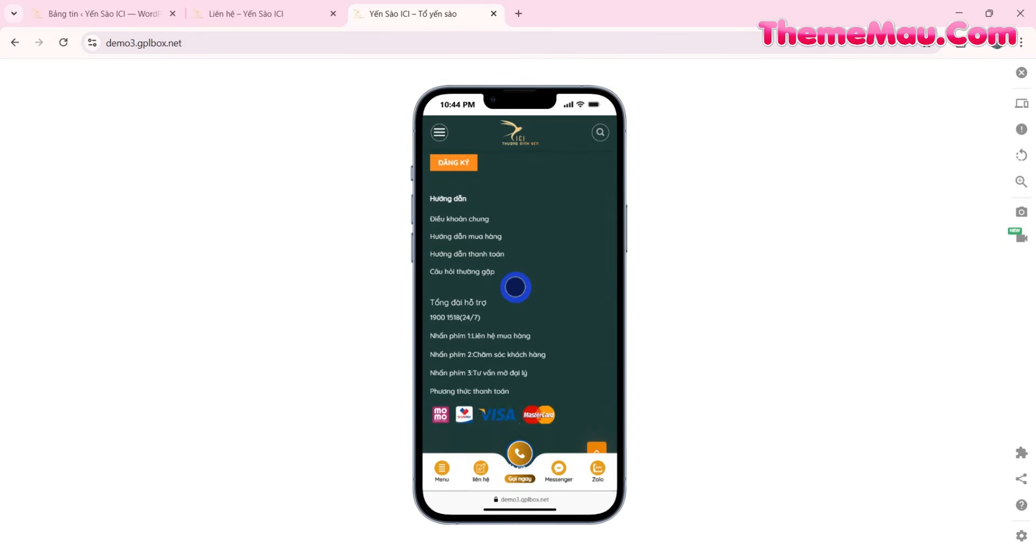
Step: Open the Giới thiệu page in the mobile preview and review its introduction, contact information and footer
scroll(514, 287, up, 20)
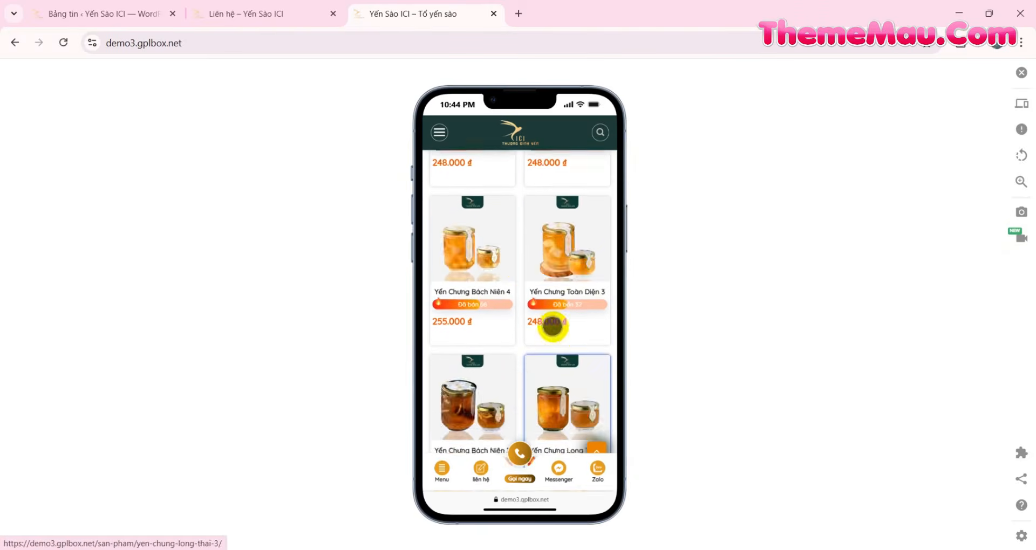
click(441, 136)
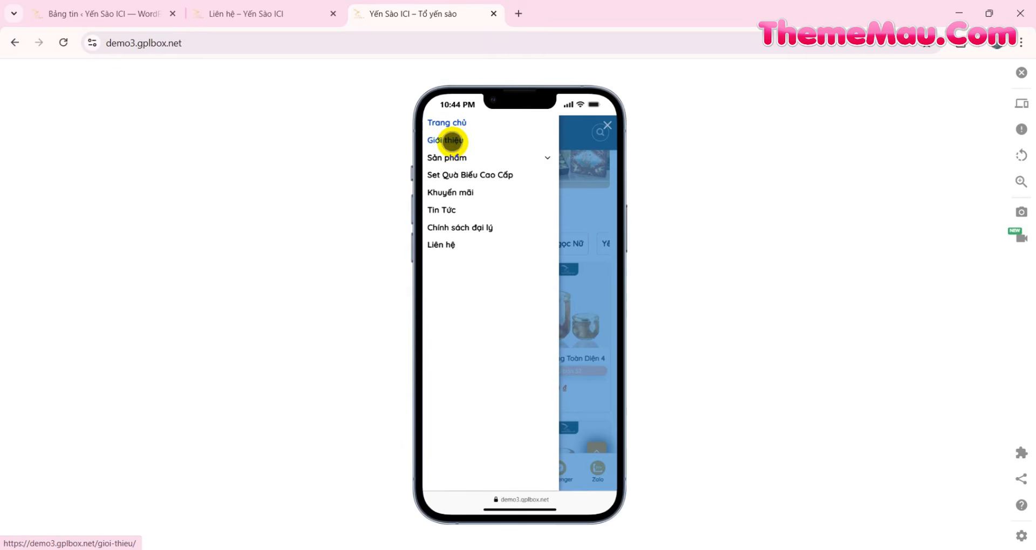
click(452, 140)
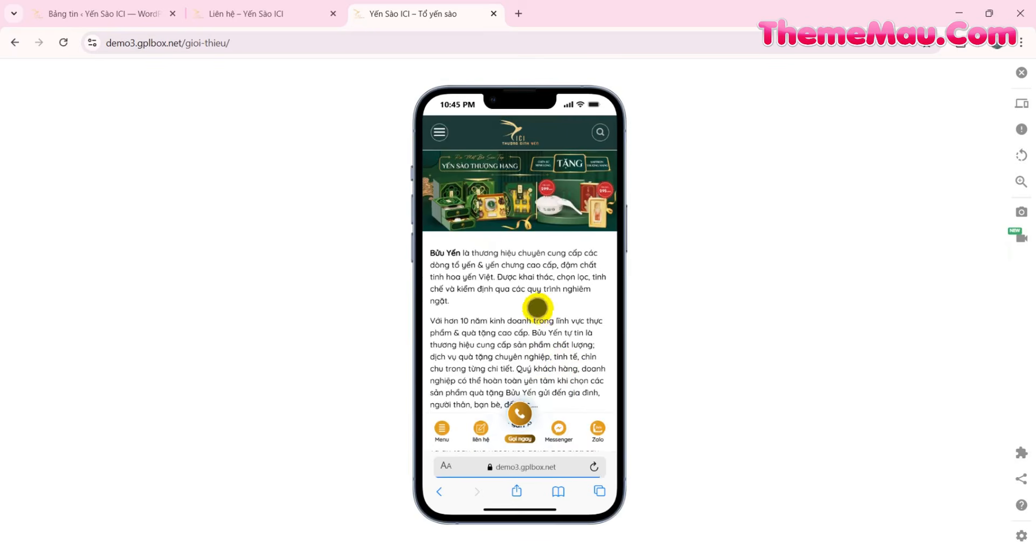
scroll(537, 307, down, 5)
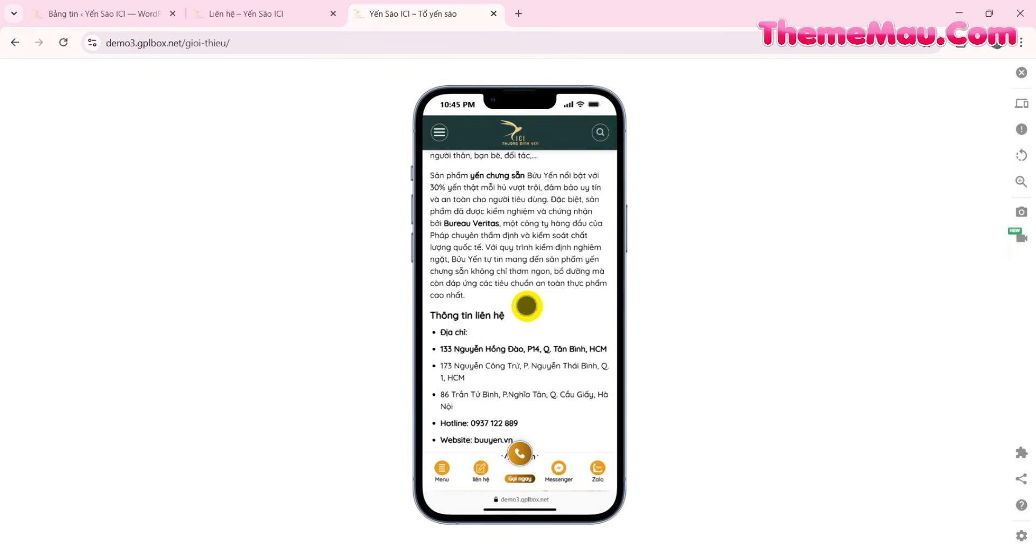
scroll(526, 306, down, 8)
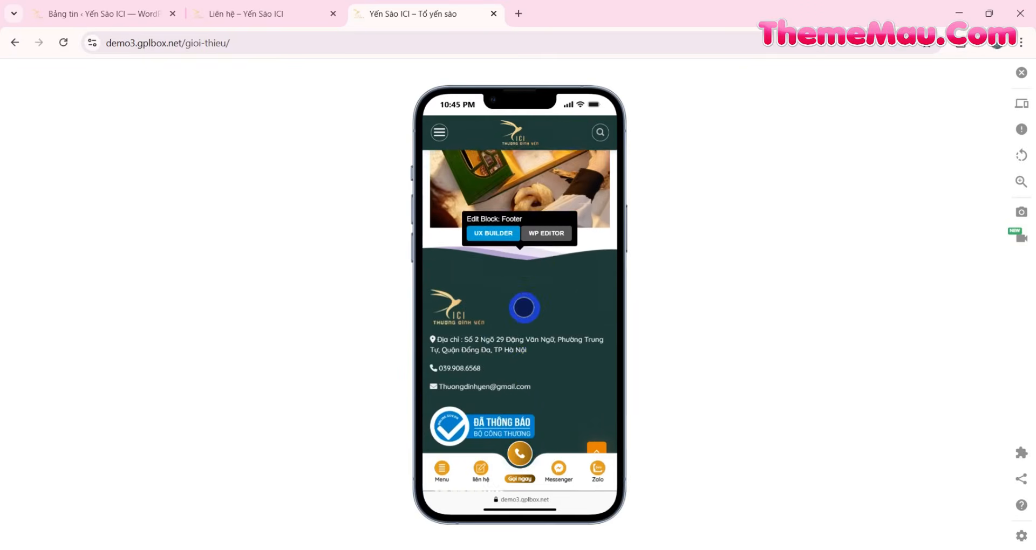
scroll(524, 307, down, 10)
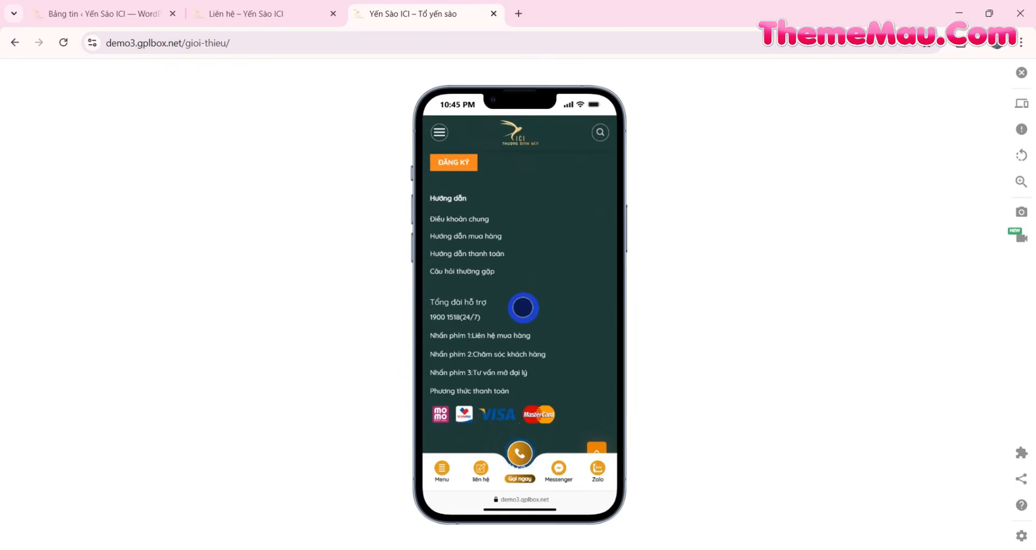
scroll(521, 308, up, 5)
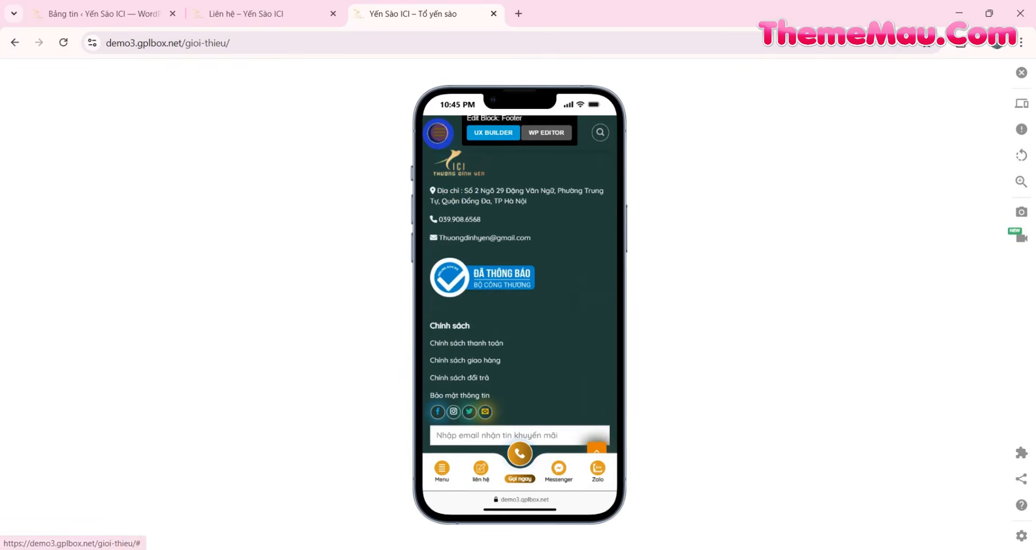
Step: Open the Sản phẩm page in the mobile preview and review its layout and footer
click(437, 133)
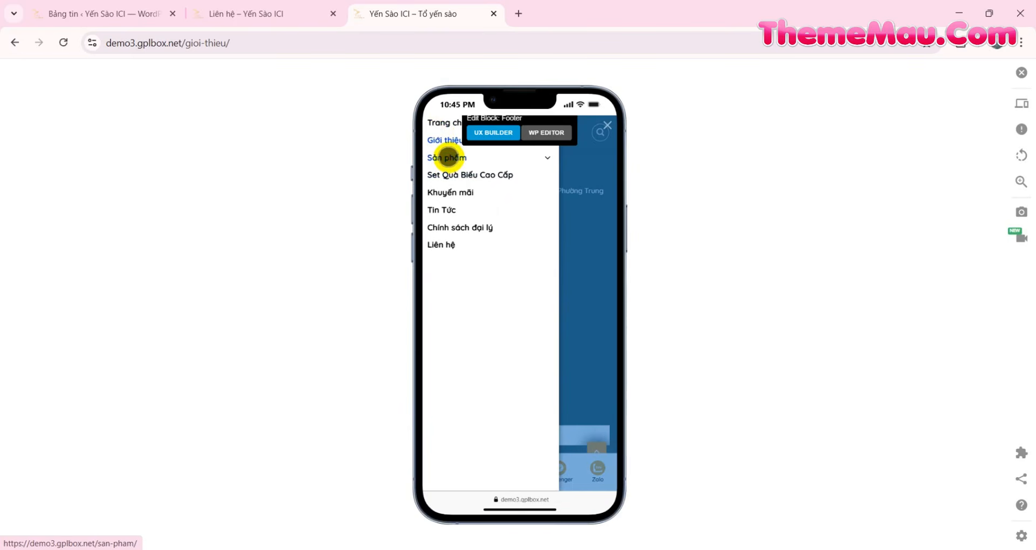
click(448, 157)
scroll(482, 247, down, 3)
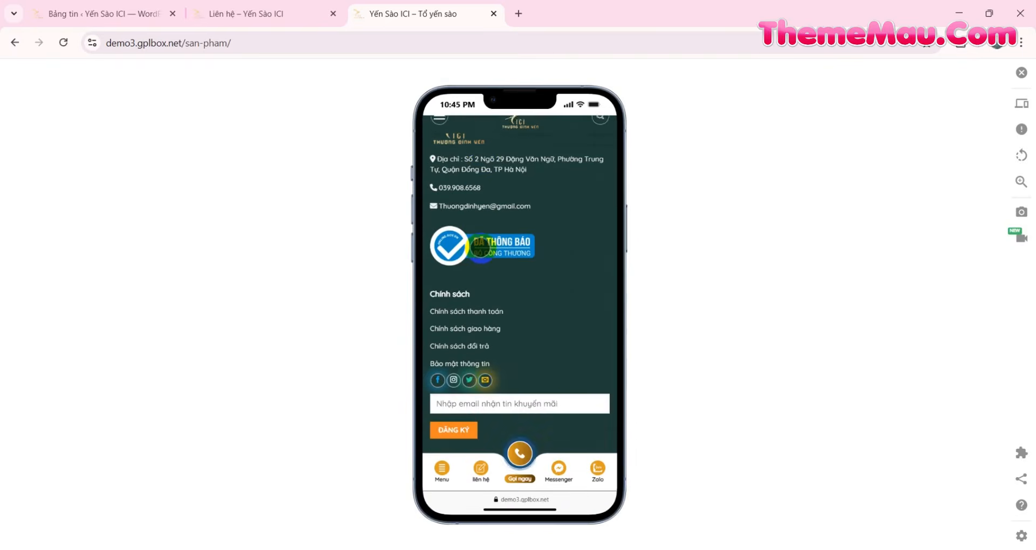
scroll(480, 249, up, 3)
scroll(479, 249, down, 5)
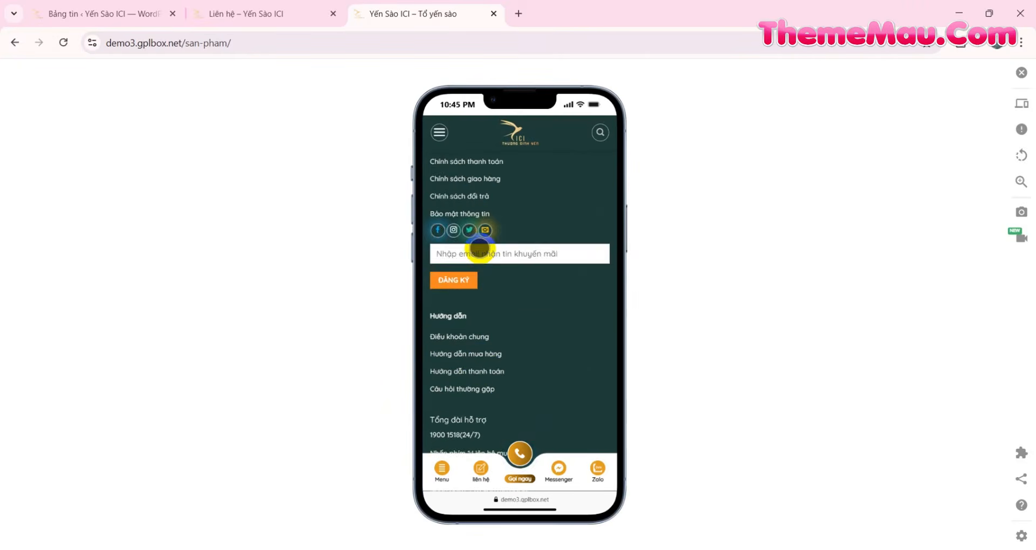
Step: Open the Yến Chưng Bổ Dưỡng category, then the Yến Chưng Tươi BaBy product, and review its product details and description
click(444, 136)
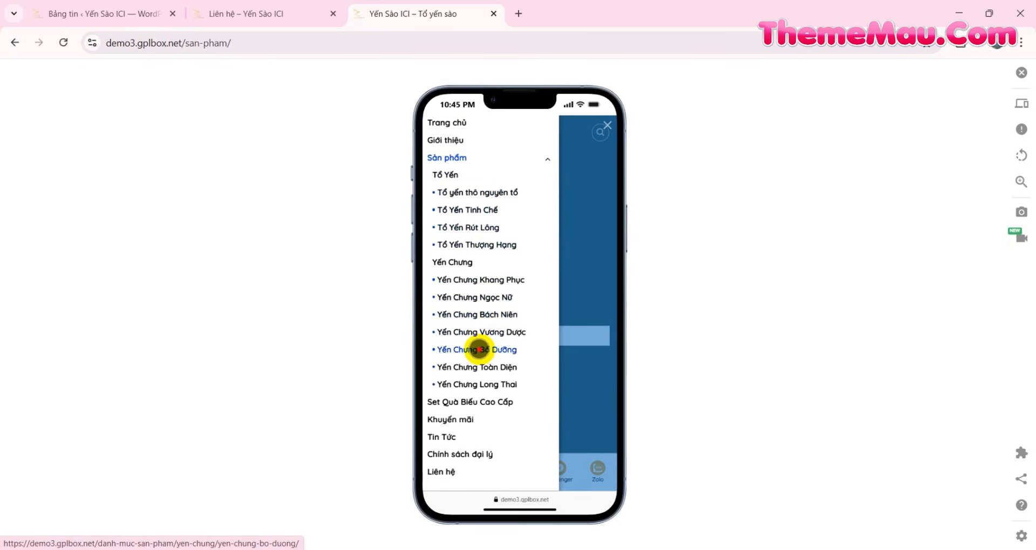
click(480, 350)
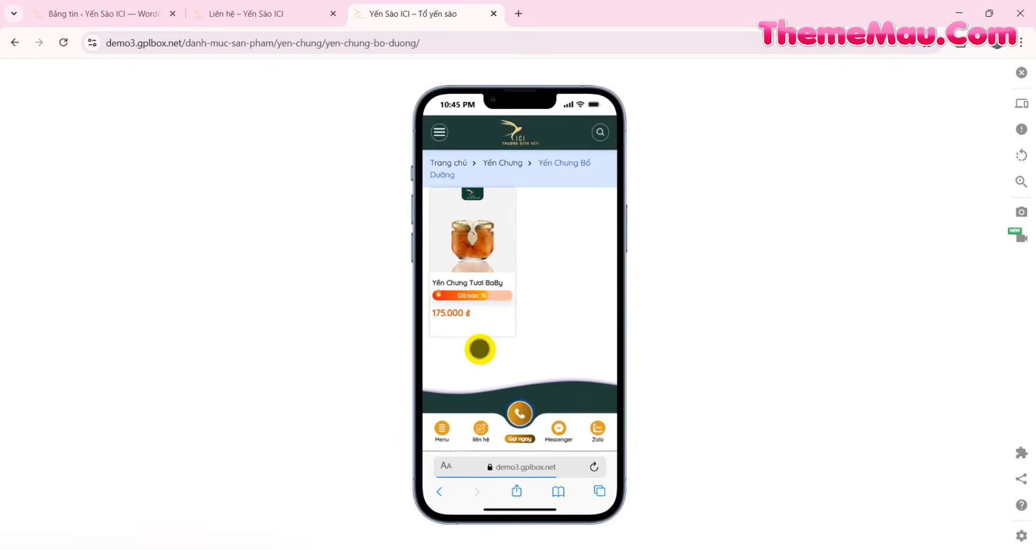
click(476, 249)
scroll(477, 250, down, 4)
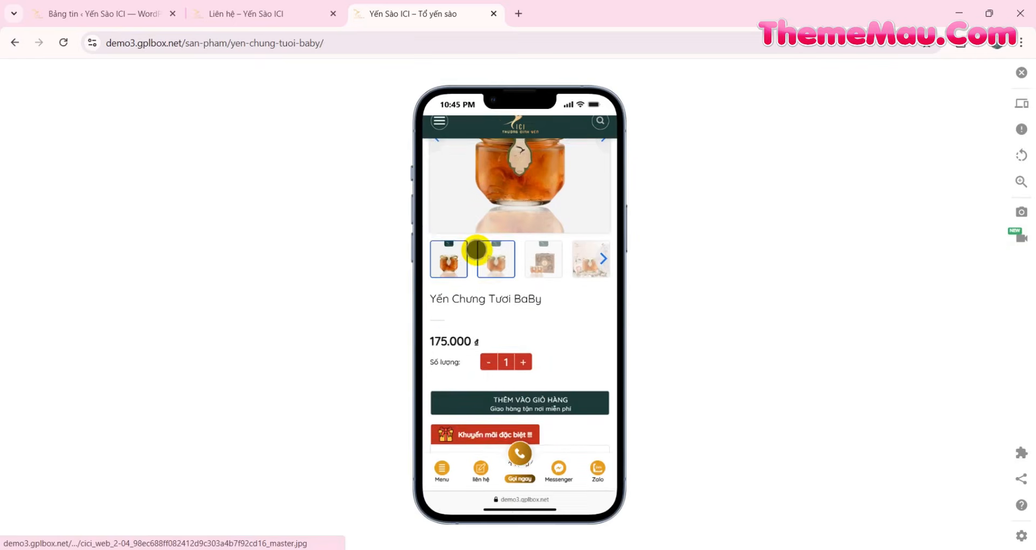
scroll(476, 249, down, 15)
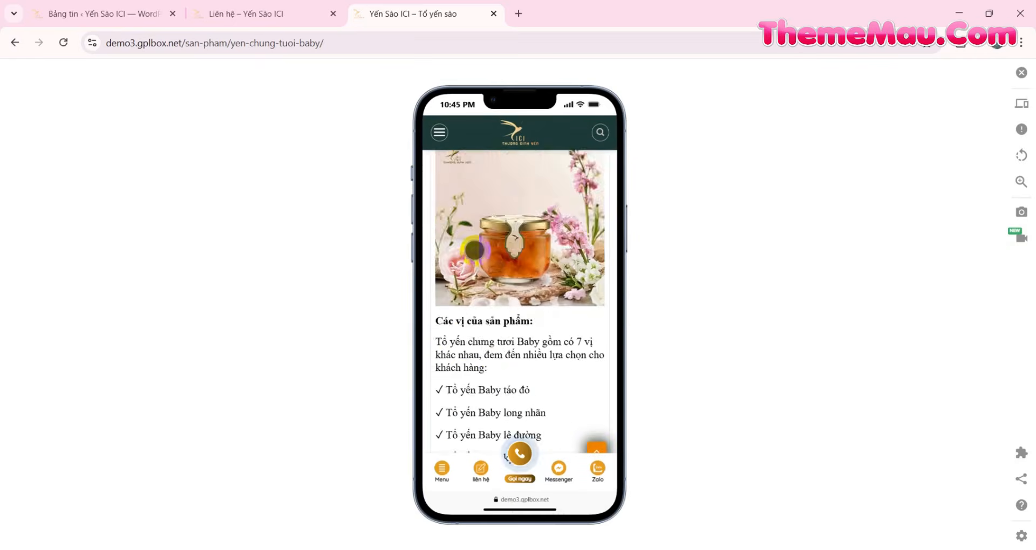
scroll(473, 251, down, 15)
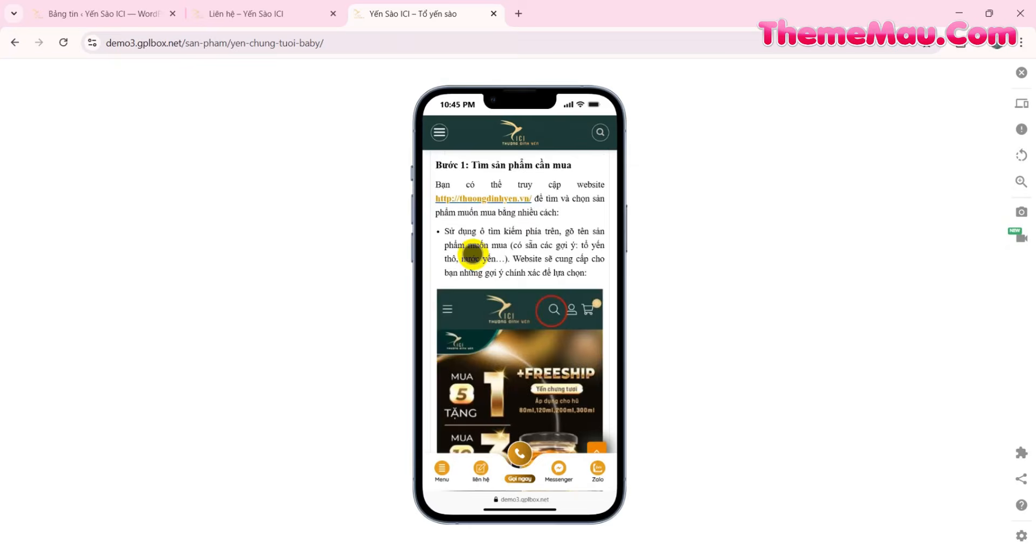
scroll(469, 246, up, 3)
scroll(462, 205, up, 8)
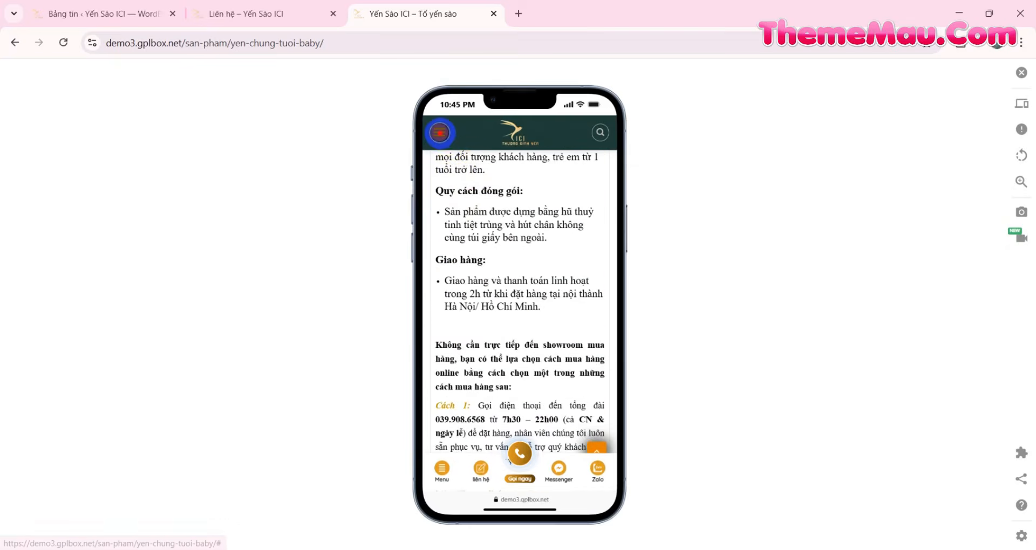
Step: Open the Tin Tức page, review its posts, and open the Tin mới nhất article about Uống sắt đi ngoài màu đen
click(440, 132)
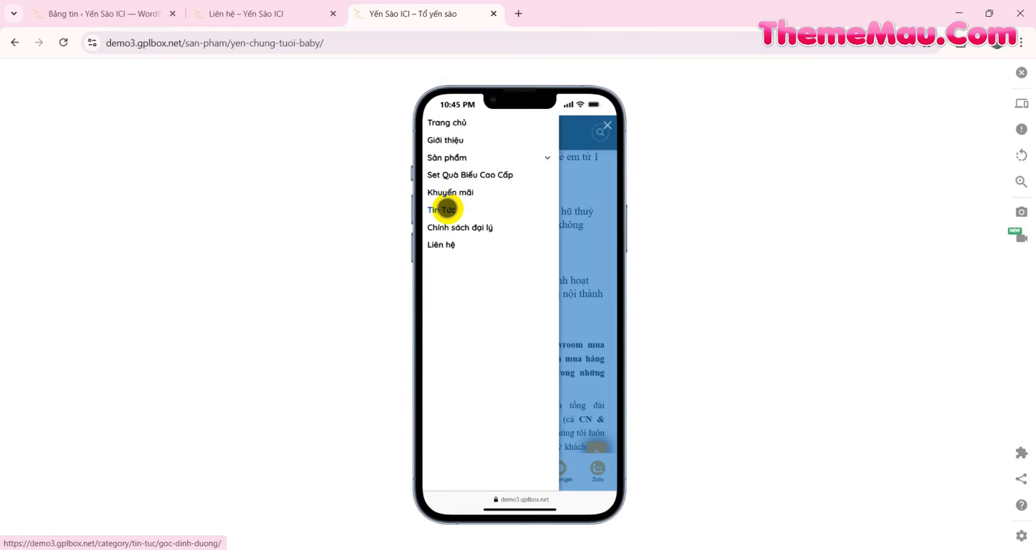
click(446, 209)
scroll(446, 211, down, 5)
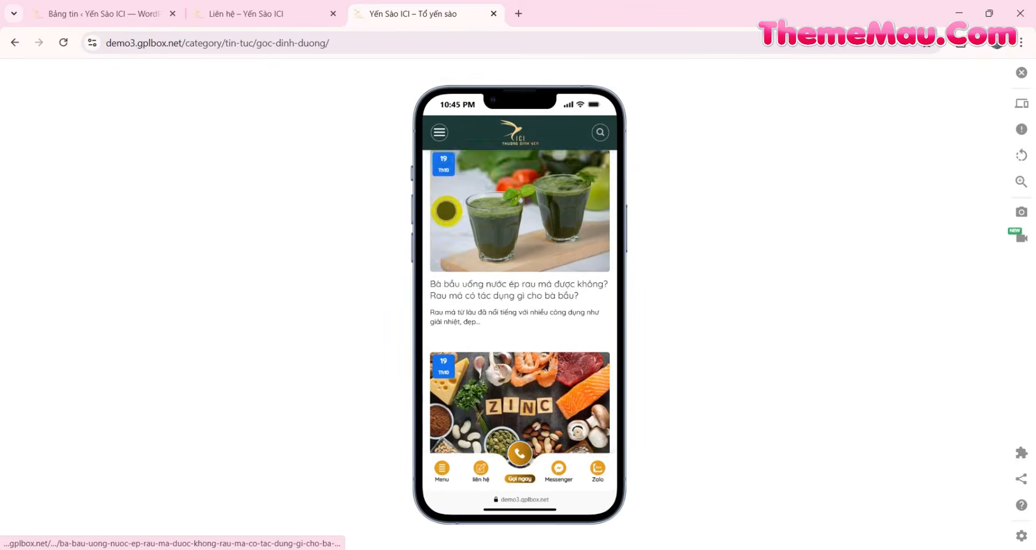
scroll(447, 211, down, 10)
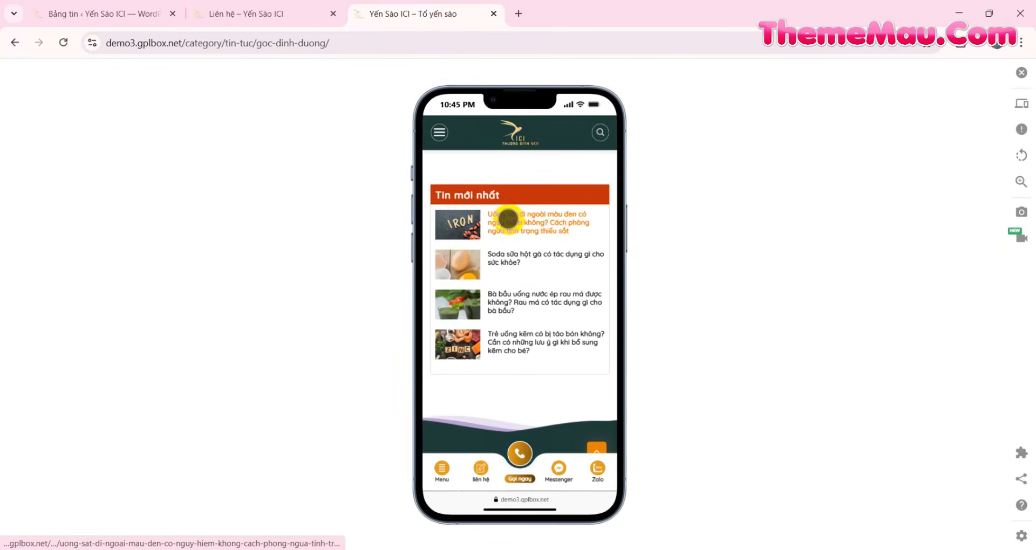
click(539, 228)
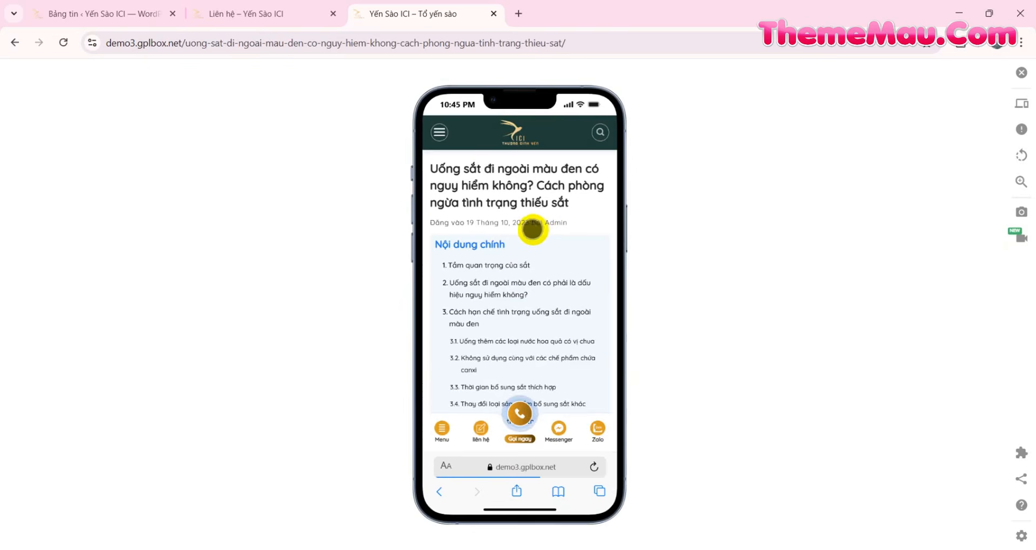
Step: Open the Liên hệ page in the mobile preview and review its contact details, inquiry form, map and footer
click(441, 135)
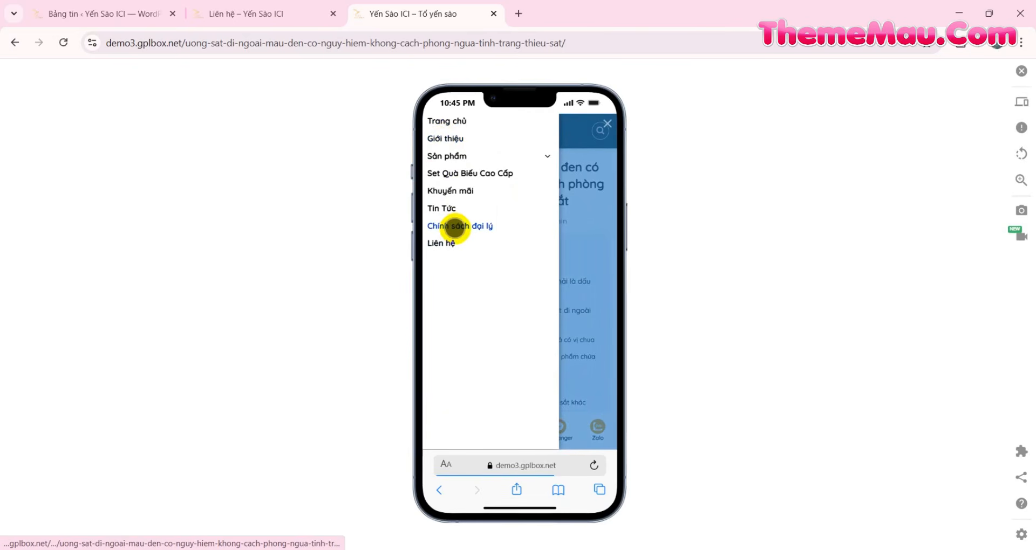
click(445, 244)
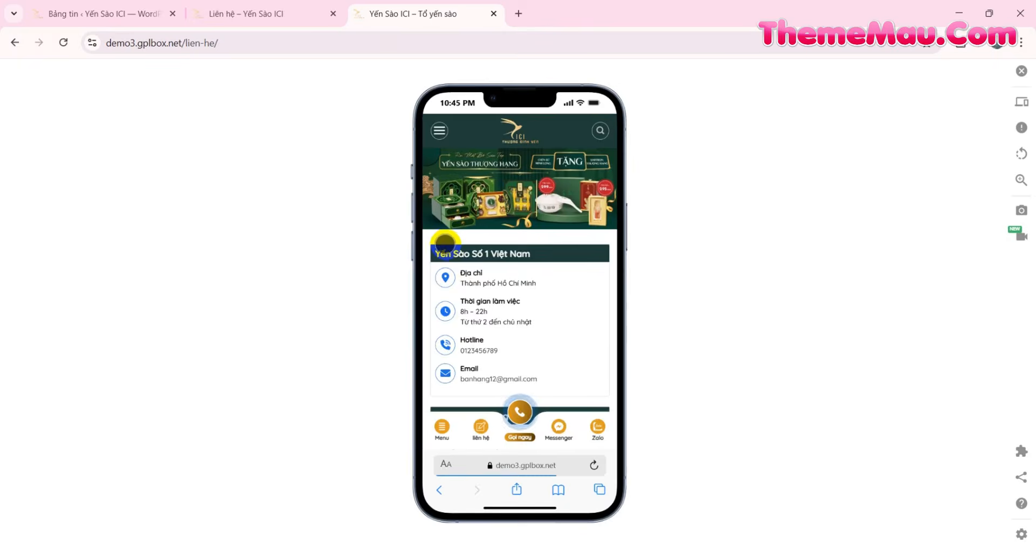
scroll(446, 246, down, 5)
scroll(450, 248, down, 5)
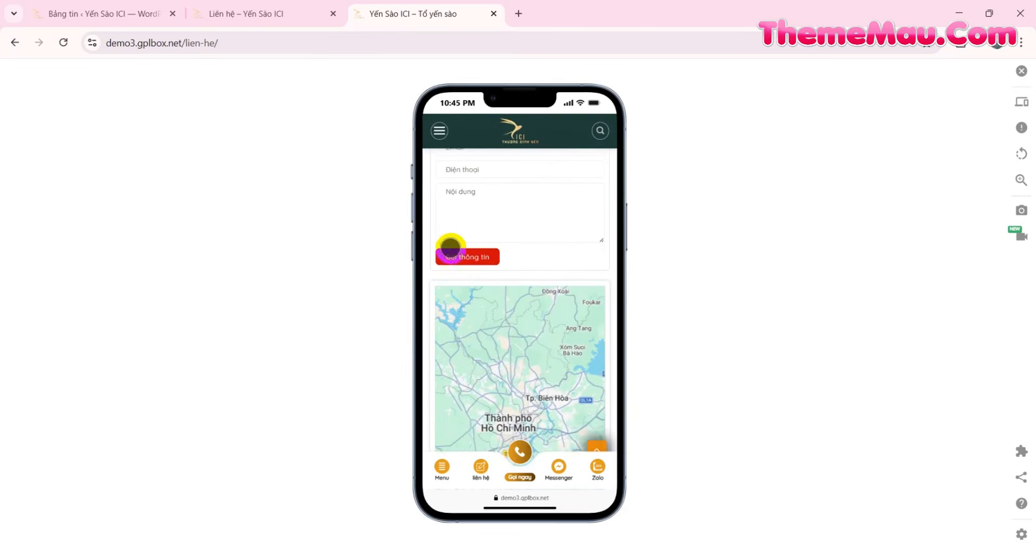
scroll(450, 248, down, 6)
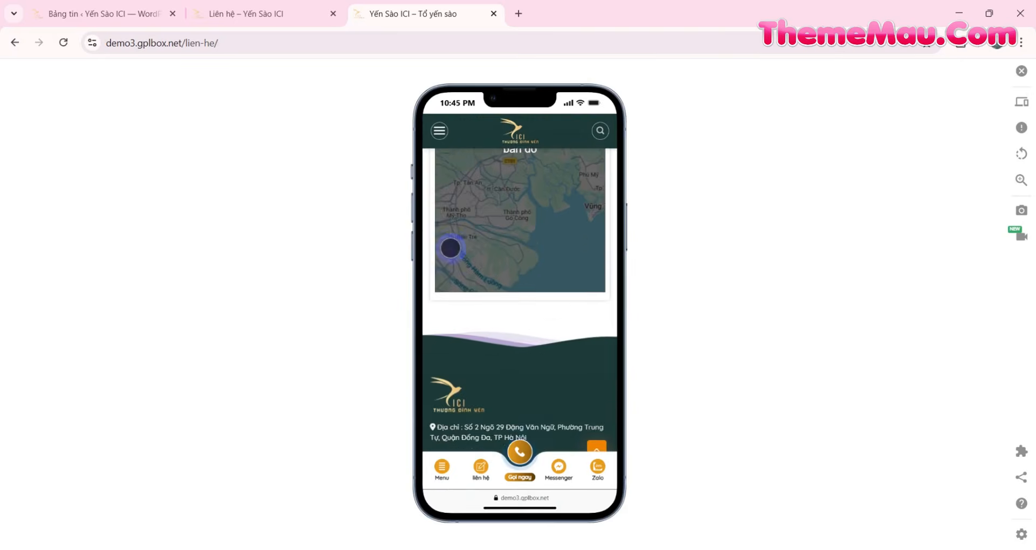
scroll(451, 248, down, 6)
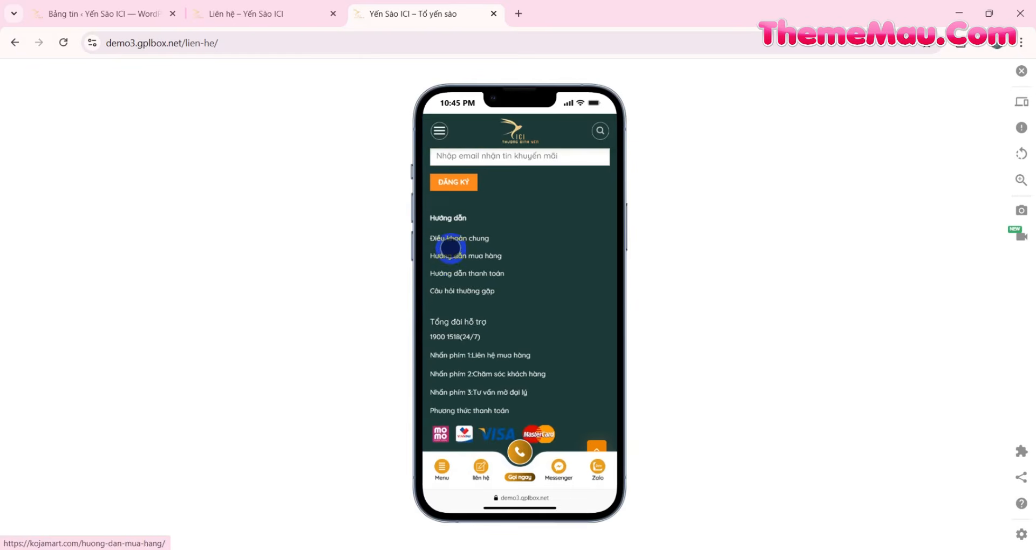
Step: Switch to the WordPress admin and open the Flatsome page to review the theme version, registration and status
click(124, 22)
click(41, 176)
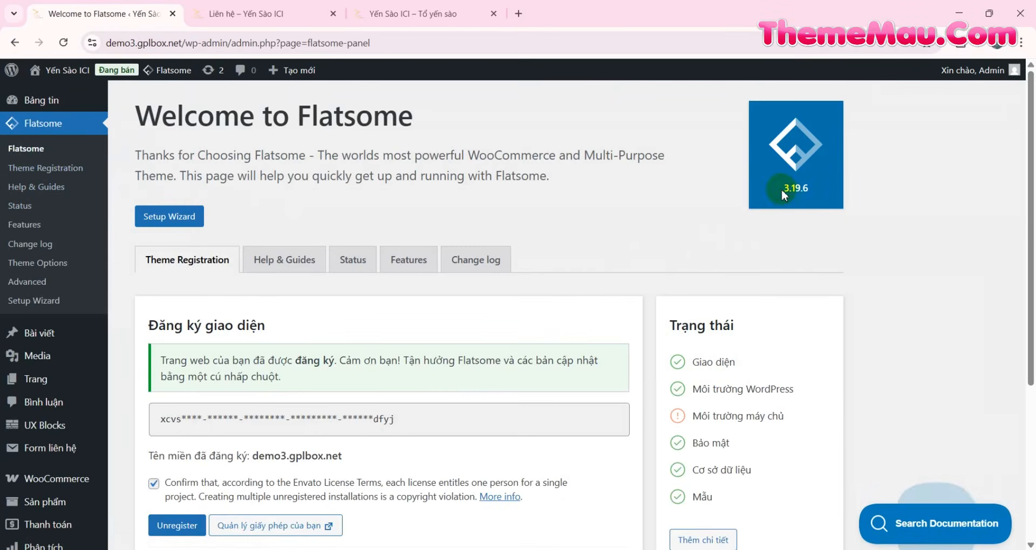
scroll(308, 286, down, 3)
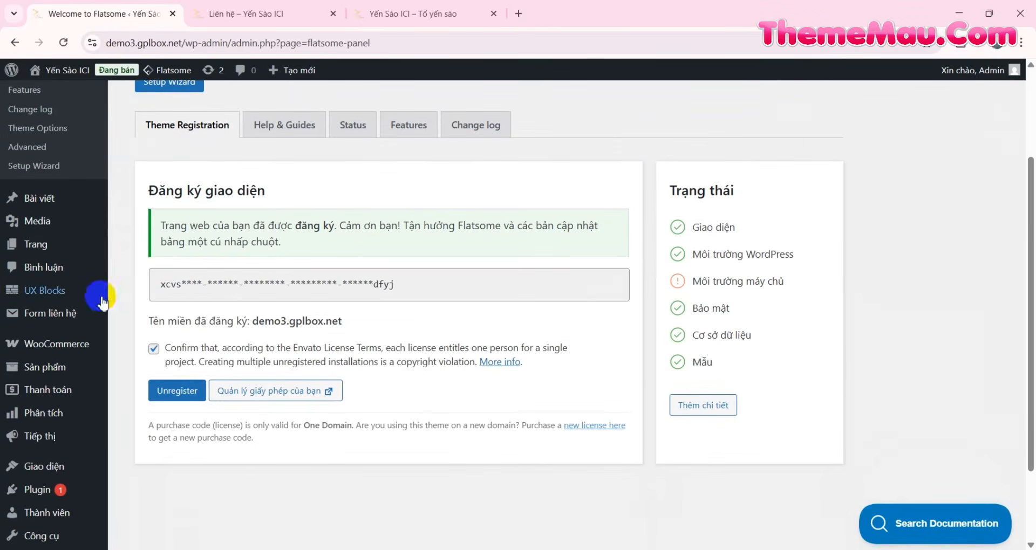
Step: Open the list of all pages and open the Trang chủ page in UX Builder
mouse_move(53, 251)
click(152, 248)
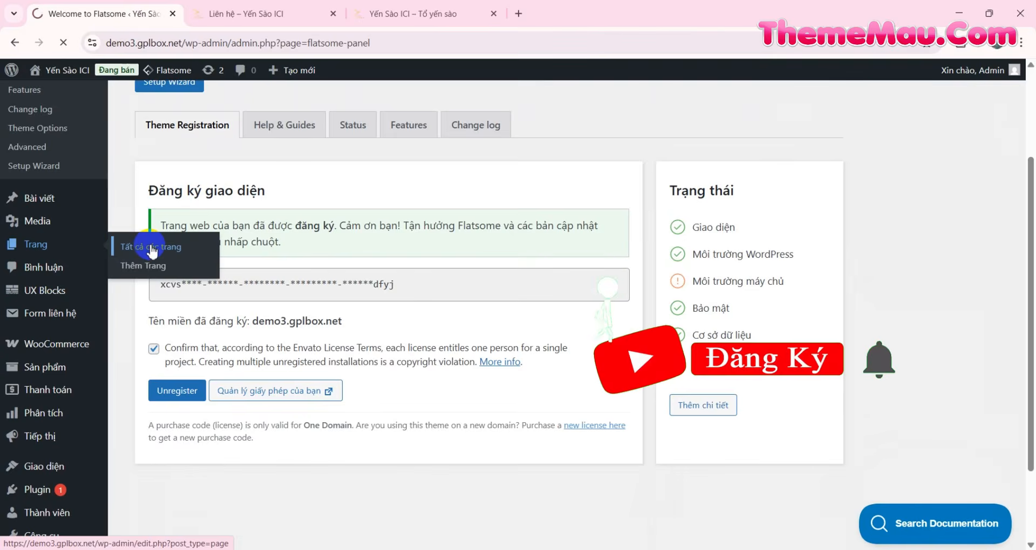
scroll(200, 302, down, 5)
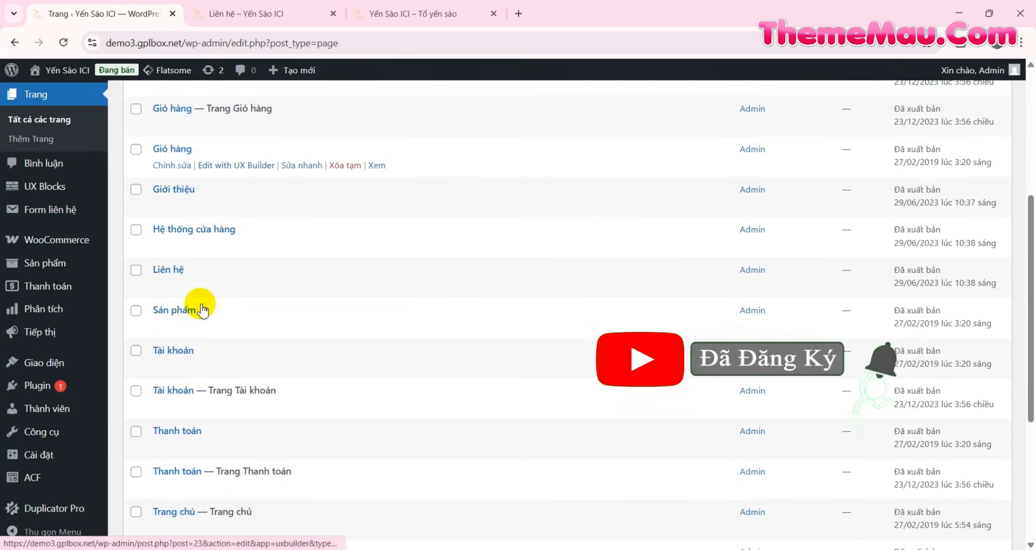
scroll(202, 311, down, 3)
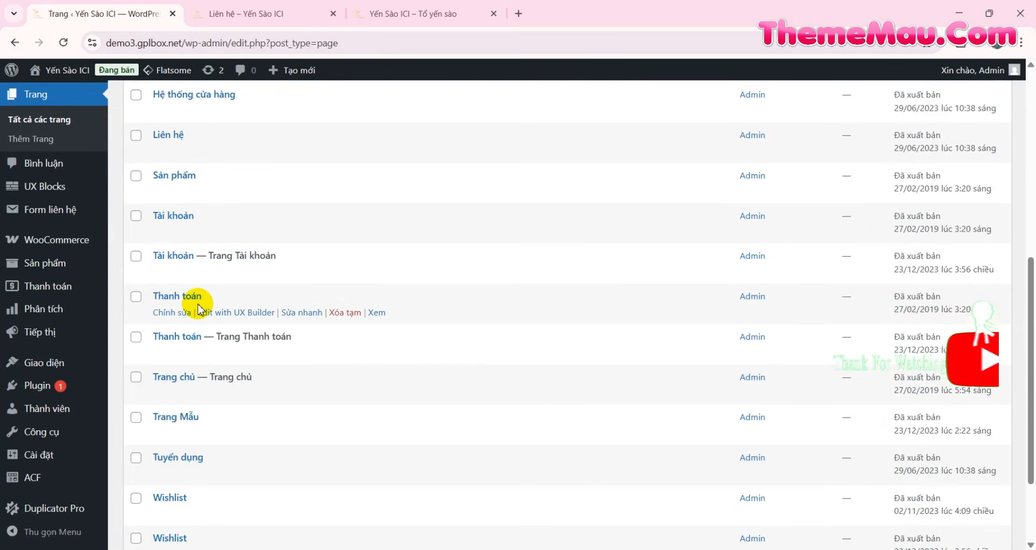
scroll(200, 305, down, 2)
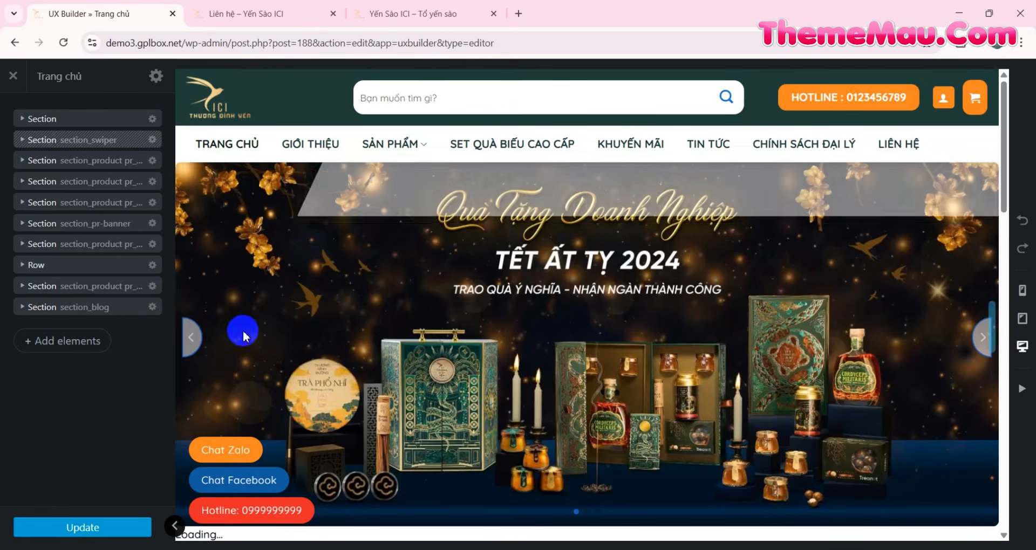
Step: Examine the homepage in UX Builder from the banner through Khuyến mãi hấp dẫn, Gợi ý hôm nay and Set Quà Biếu Cao Cấp to Tổ Yến
scroll(567, 270, down, 5)
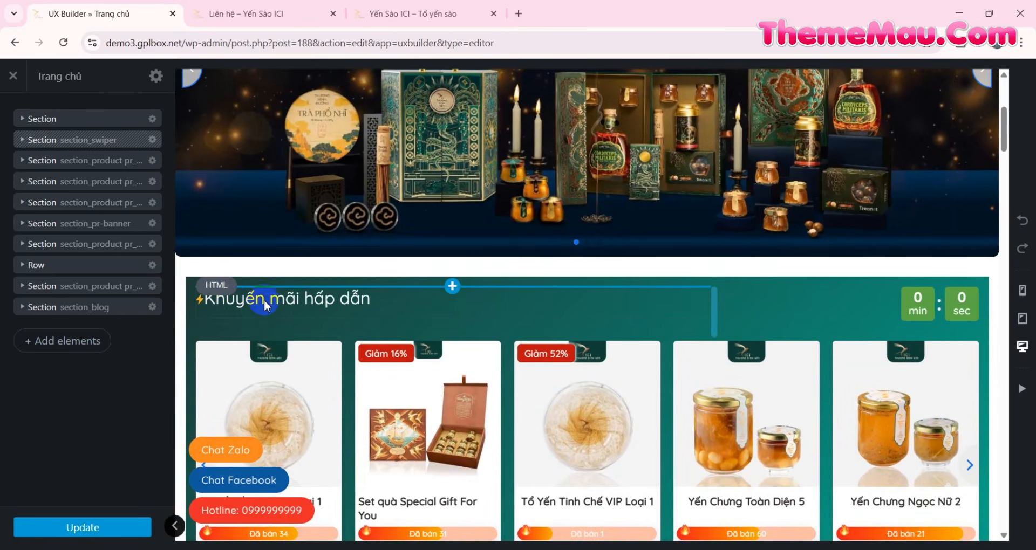
scroll(513, 324, down, 1)
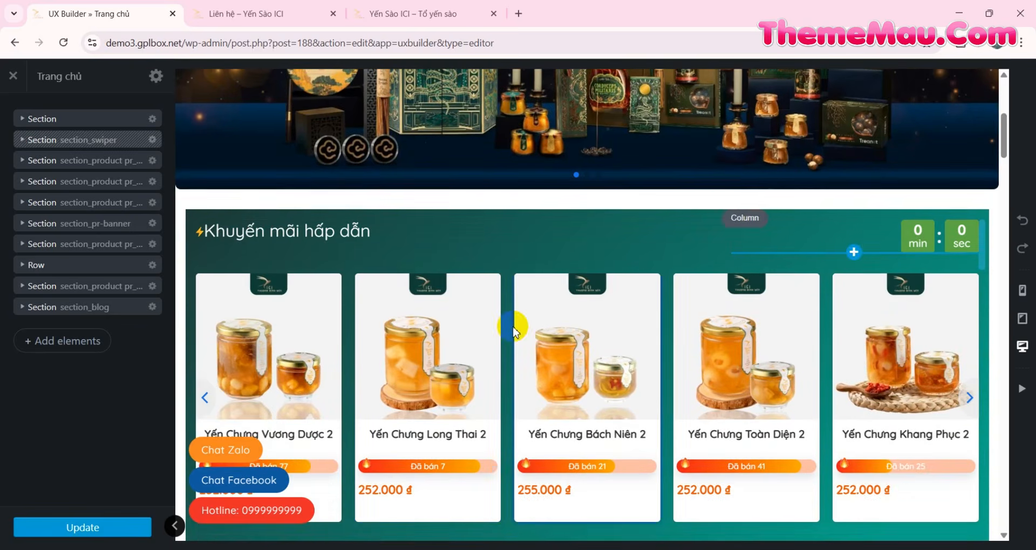
scroll(278, 336, down, 6)
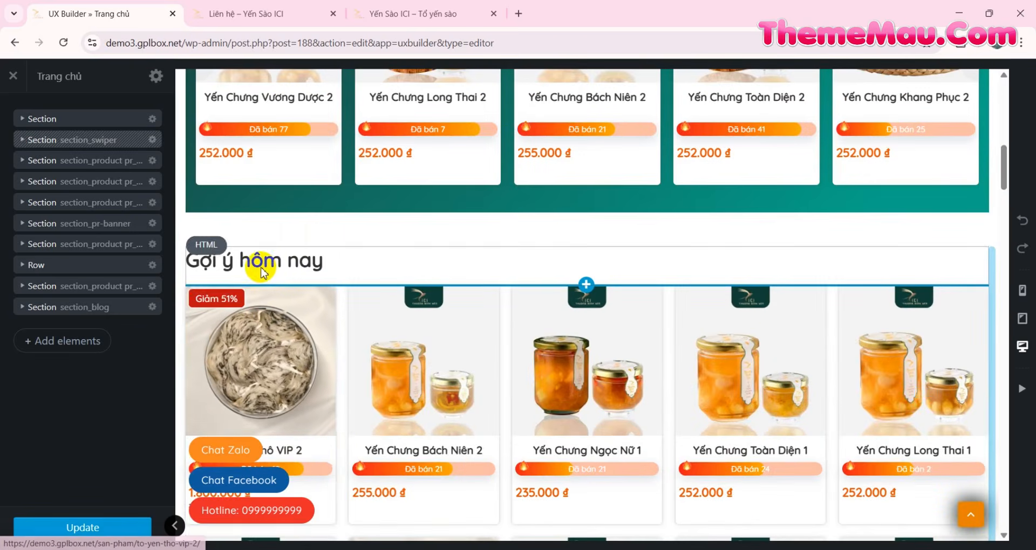
scroll(273, 291, down, 2)
scroll(443, 267, down, 12)
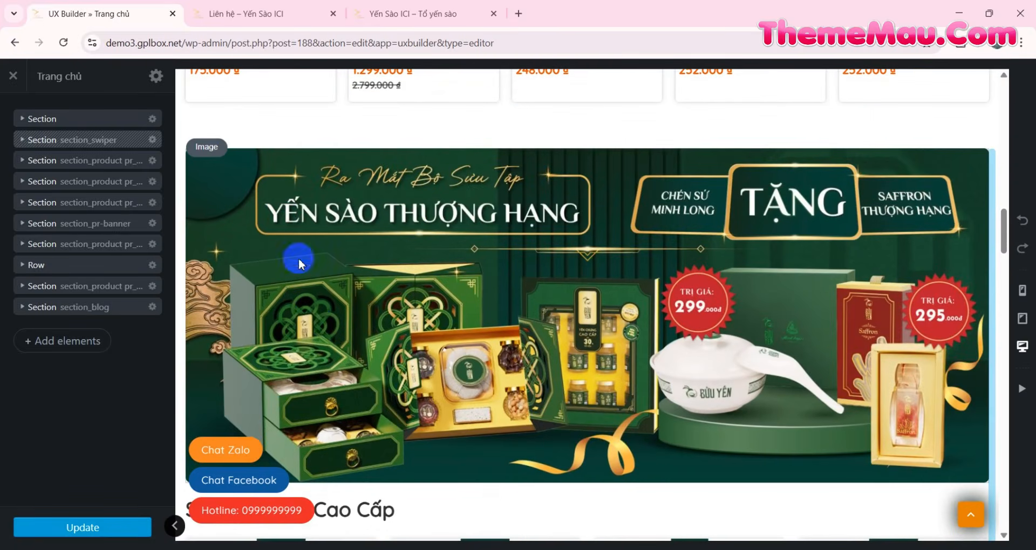
scroll(299, 258, down, 5)
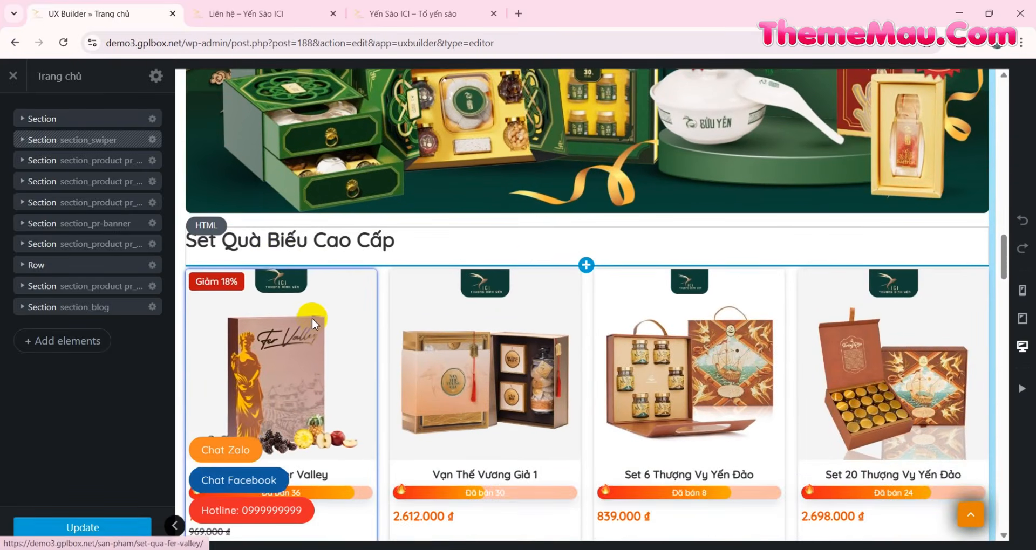
scroll(312, 323, down, 6)
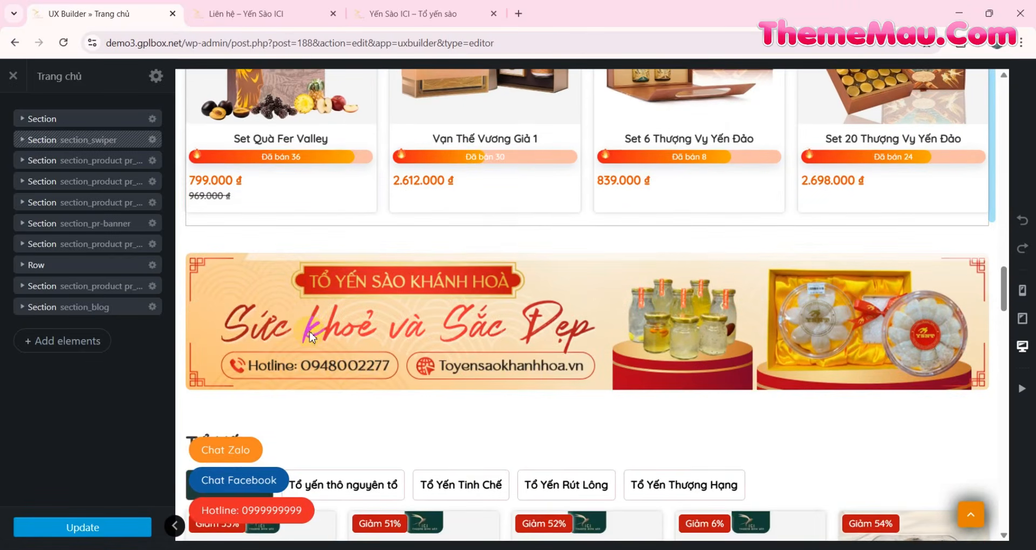
scroll(324, 324, down, 4)
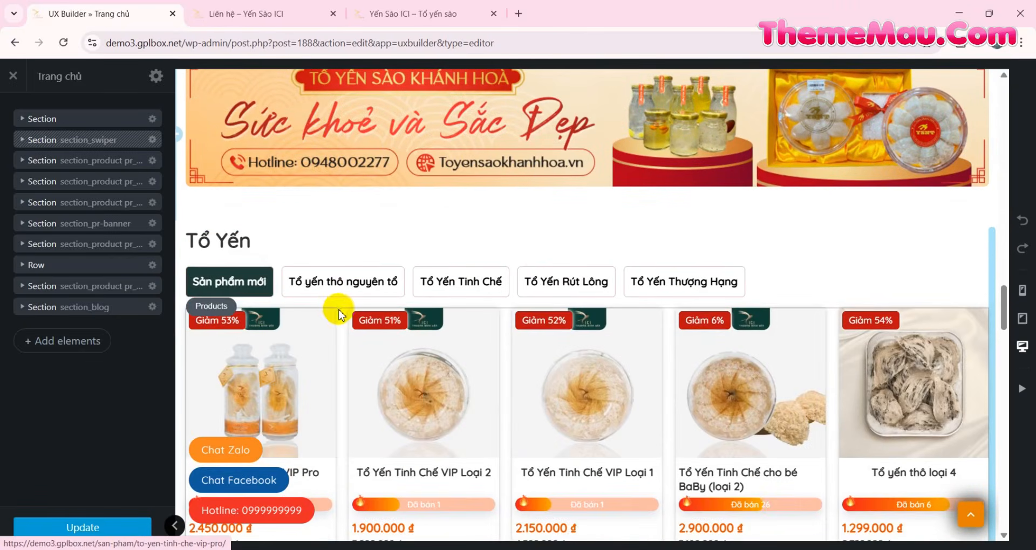
Step: Open the Tổ Yến Thượng Hạng tab panel's settings and examine the remaining homepage sections through Tin Tức and the footer
click(685, 284)
scroll(486, 291, down, 5)
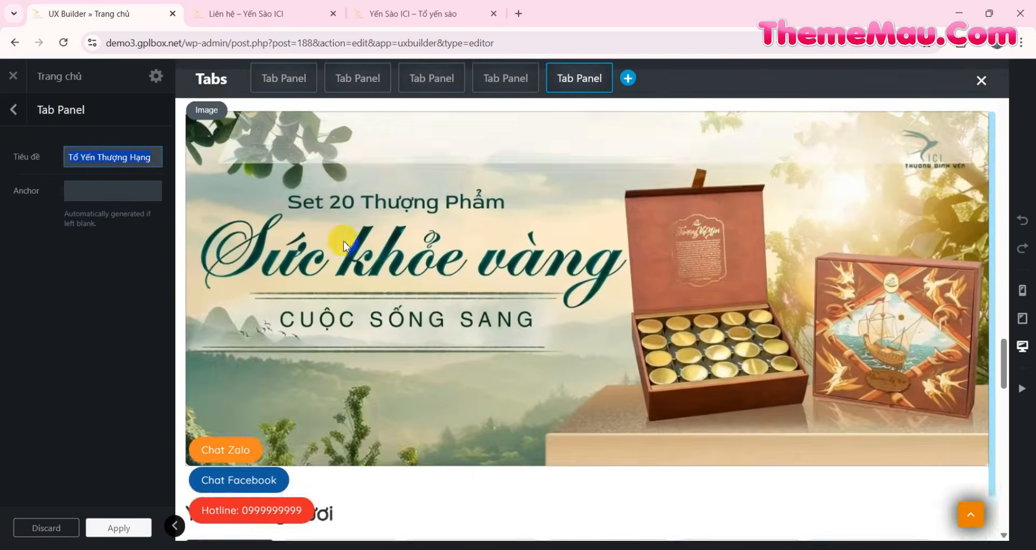
scroll(344, 245, down, 15)
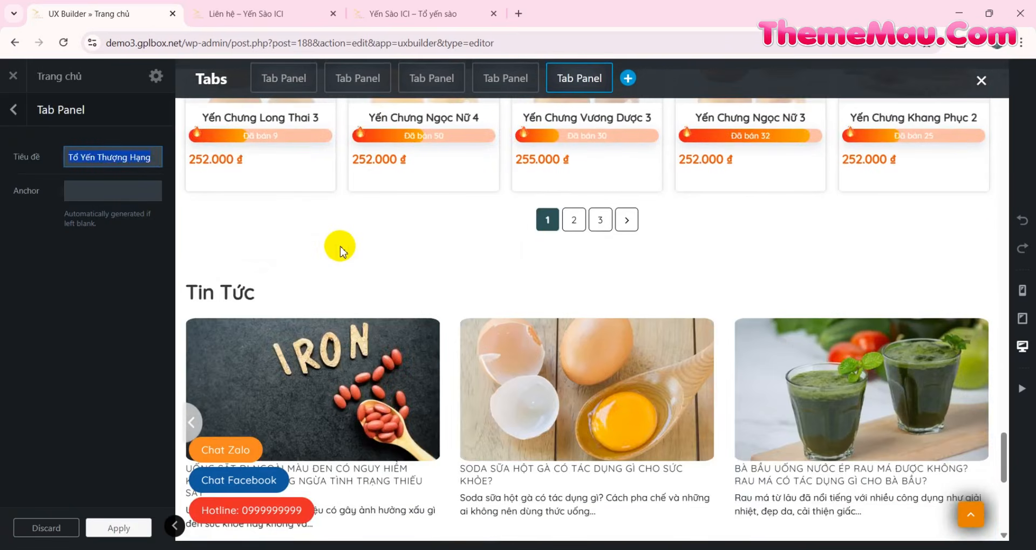
scroll(340, 246, down, 3)
scroll(270, 318, down, 3)
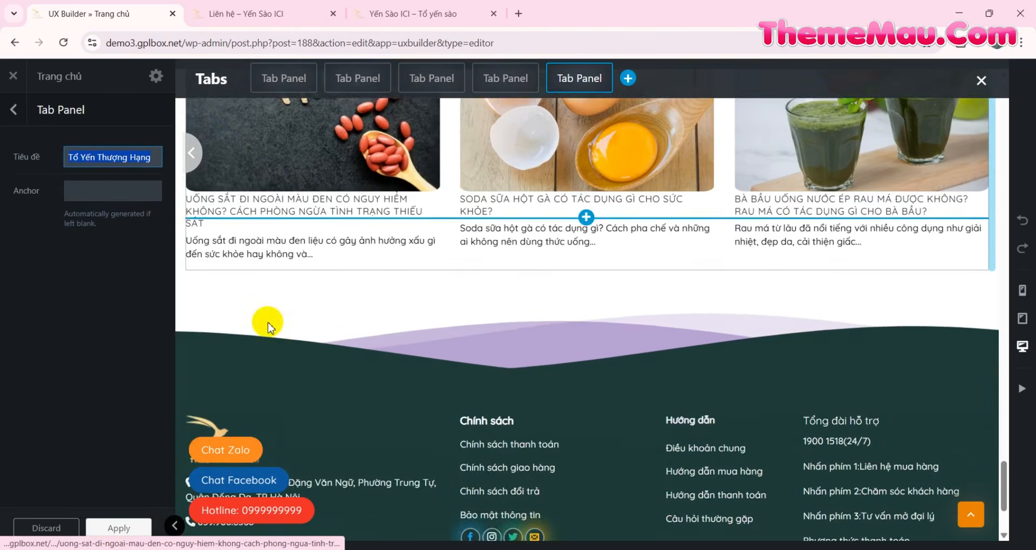
scroll(268, 327, down, 3)
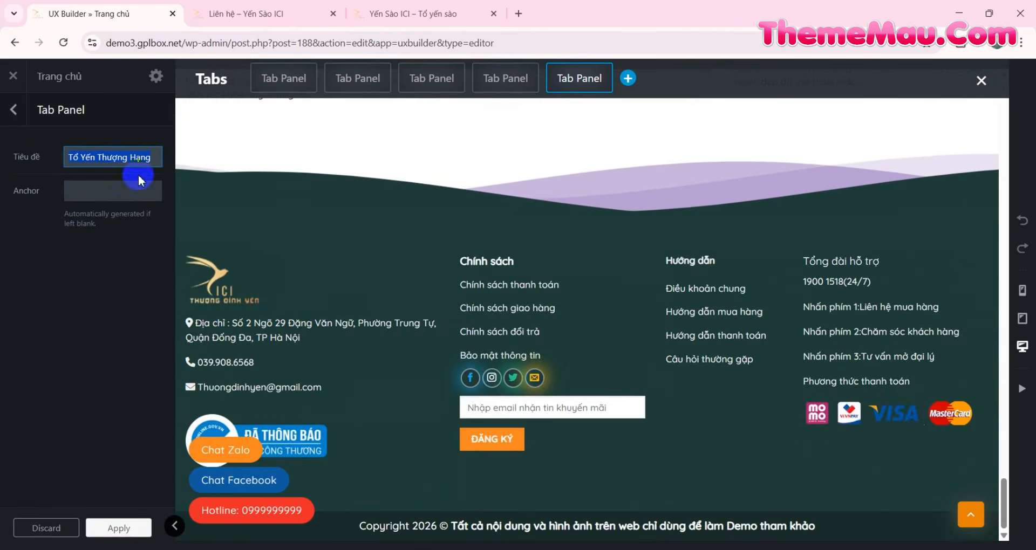
Step: Exit the homepage editor without saving and open the Footer block from the UX Blocks list in UX Builder
click(13, 76)
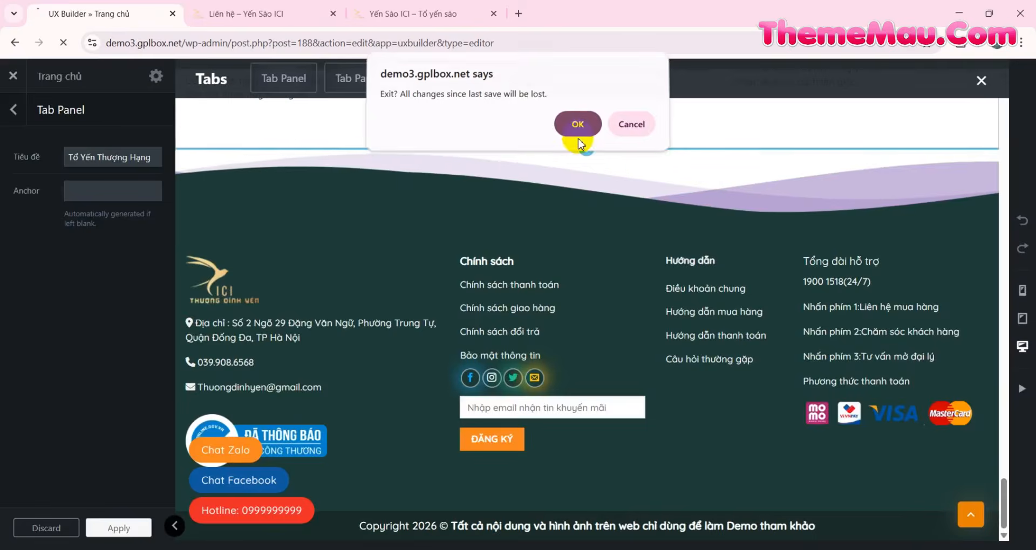
click(574, 129)
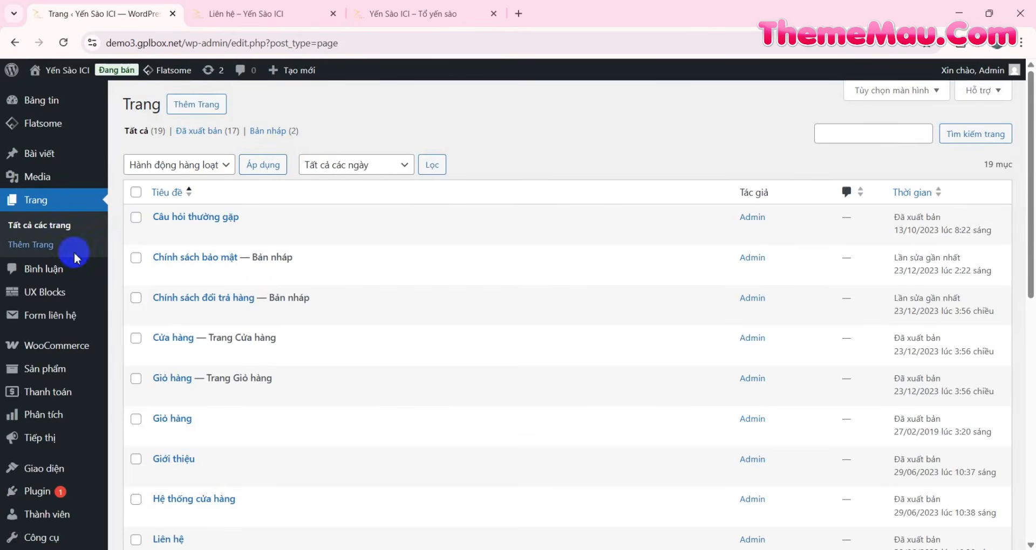
mouse_move(31, 294)
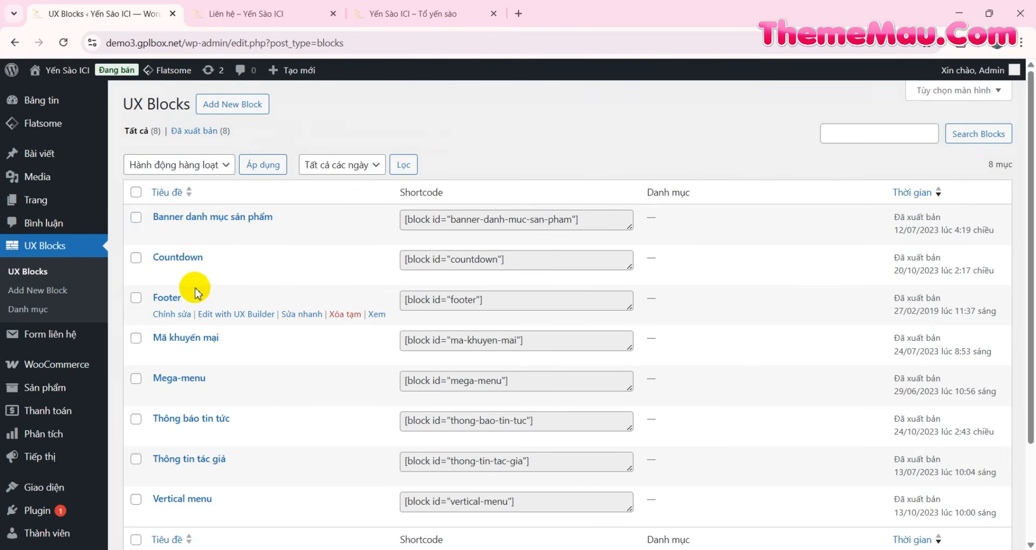
scroll(173, 389, down, 2)
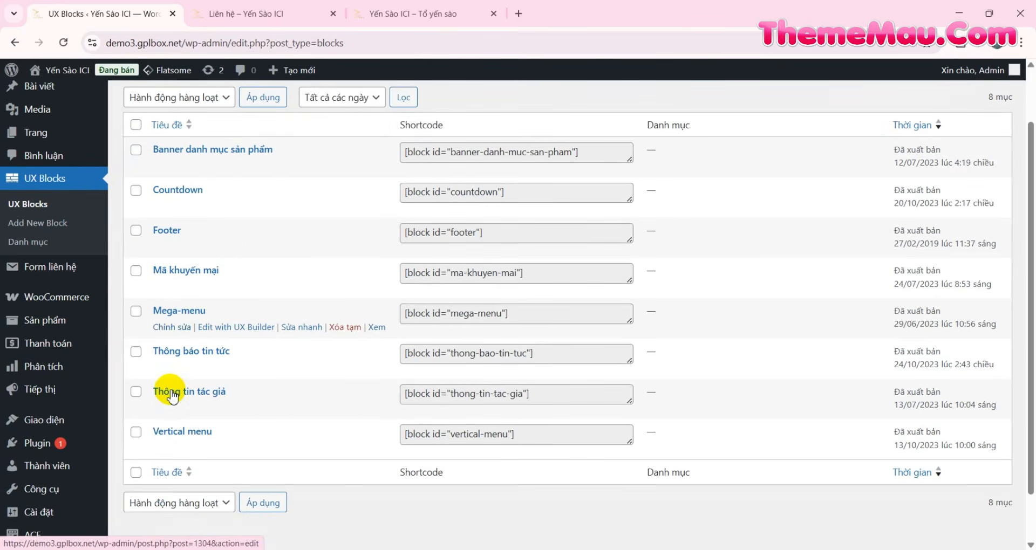
scroll(173, 409, up, 2)
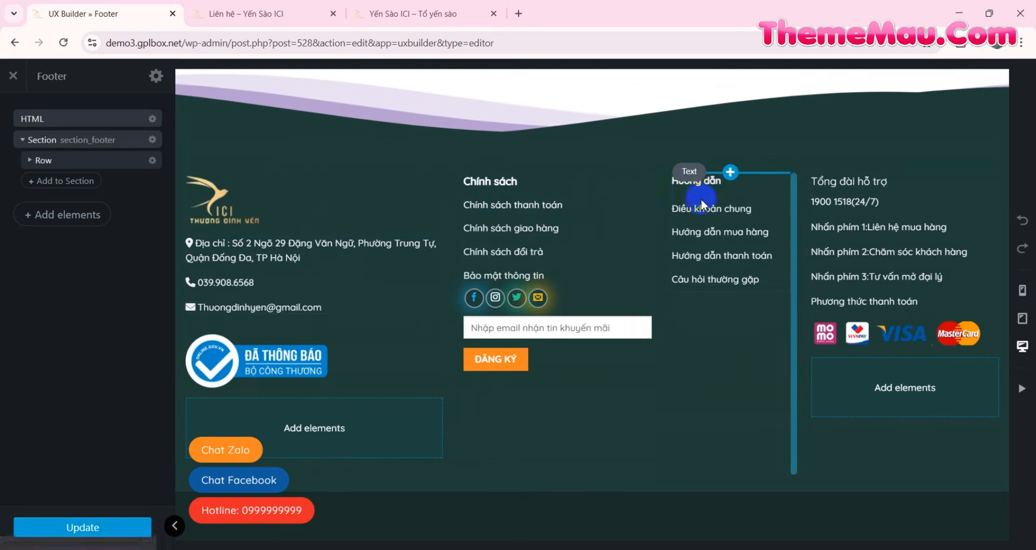
Step: Inspect the footer's Hướng dẫn and Chính sách link texts in the text editor, closing each without changes
click(704, 219)
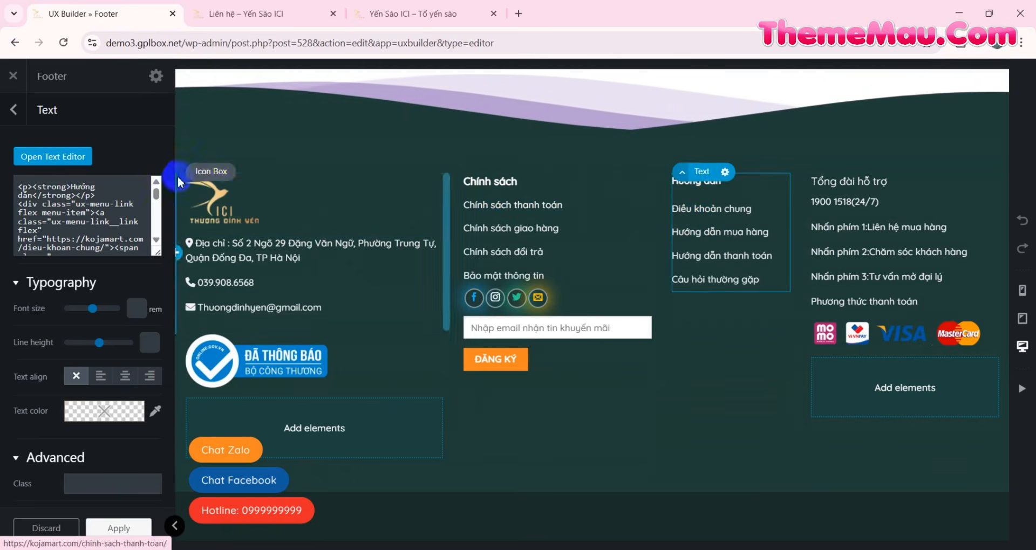
click(71, 161)
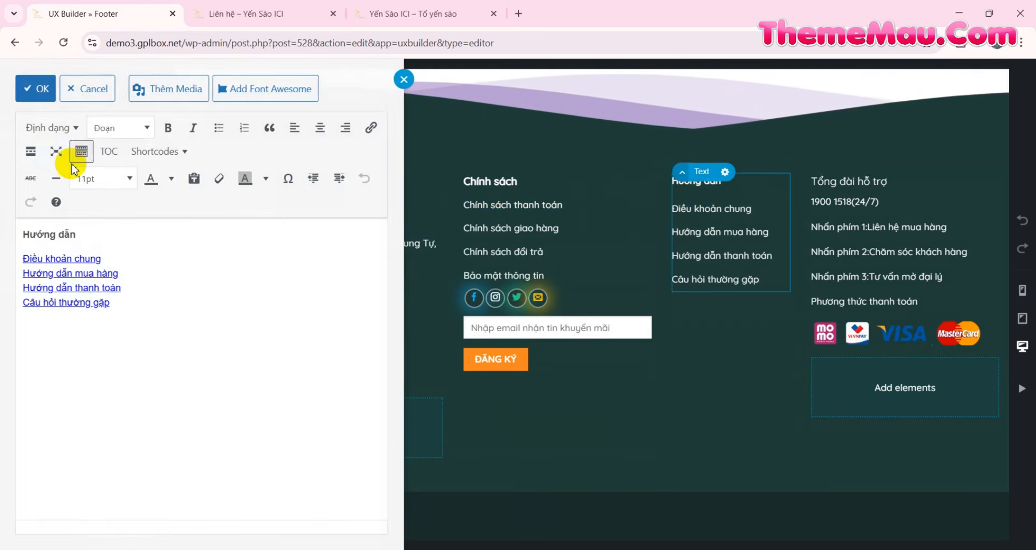
click(404, 80)
click(479, 228)
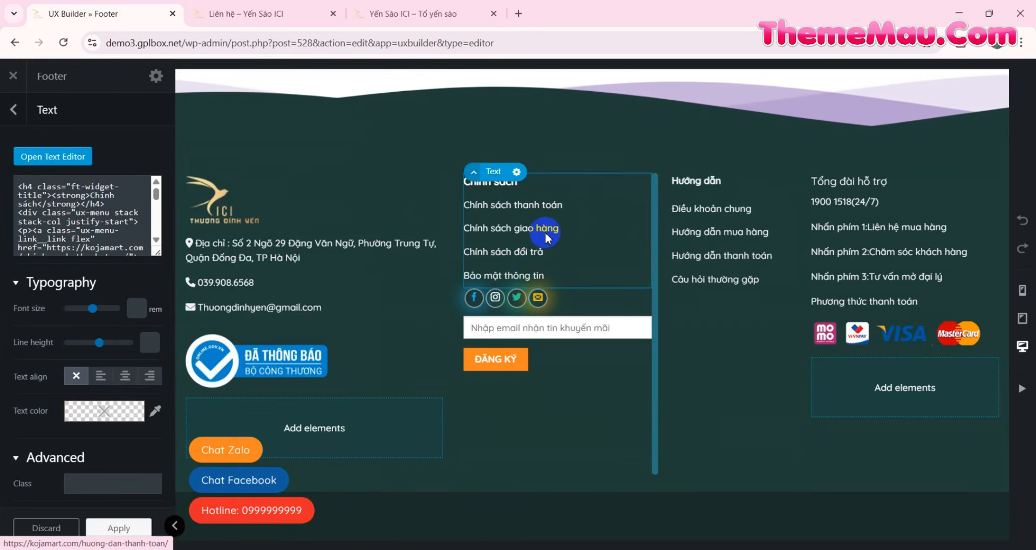
click(48, 157)
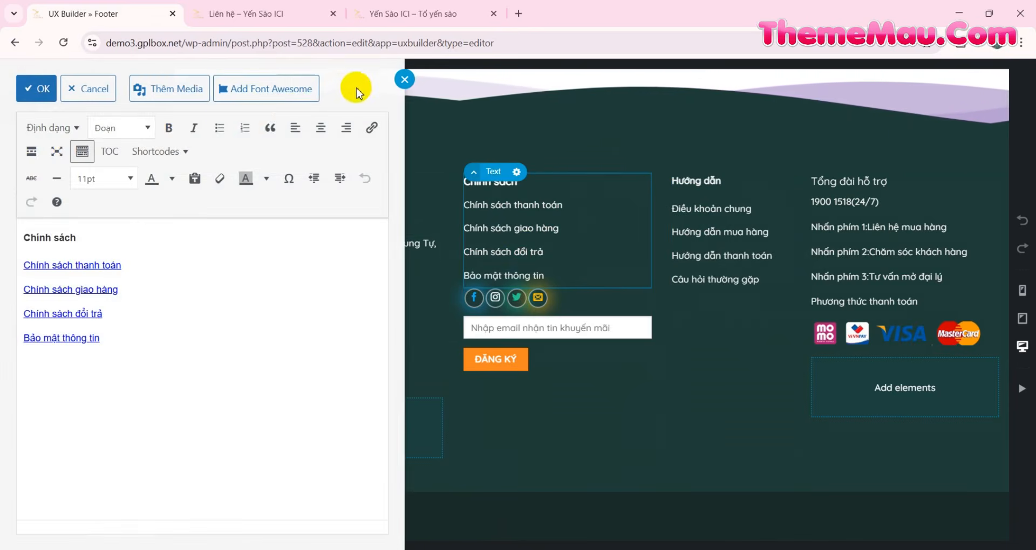
click(405, 80)
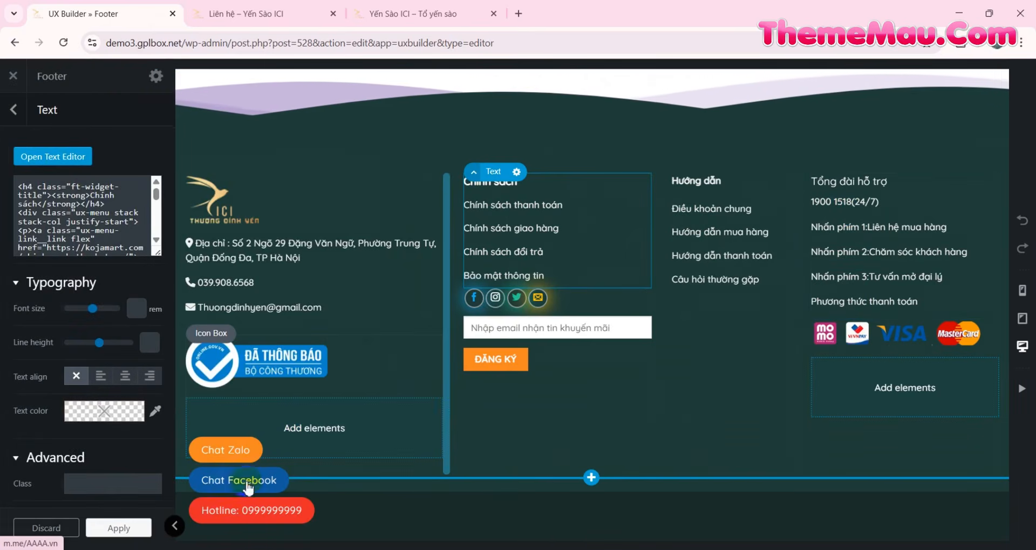
Step: Return to the Footer block's element list and exit UX Builder without saving
click(13, 111)
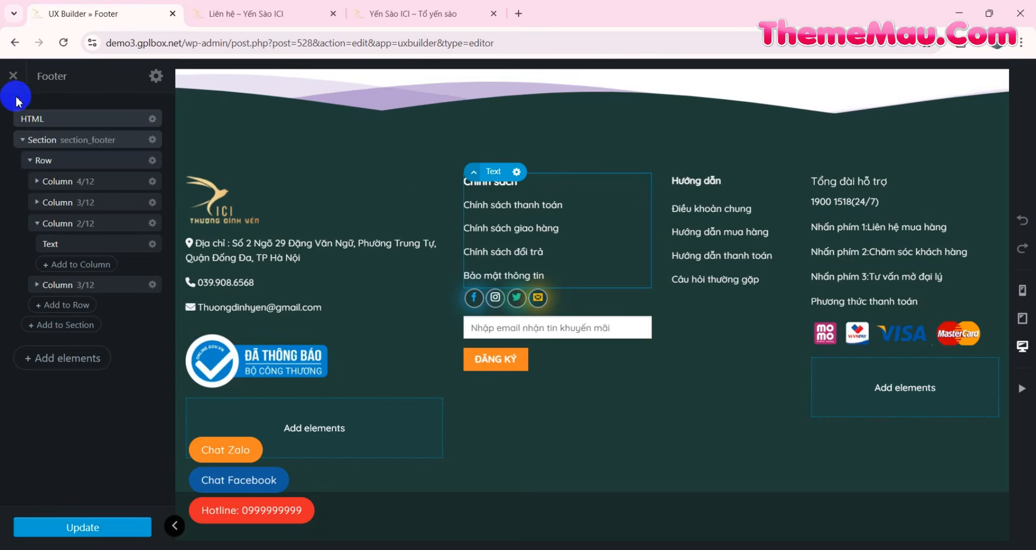
click(14, 81)
click(576, 133)
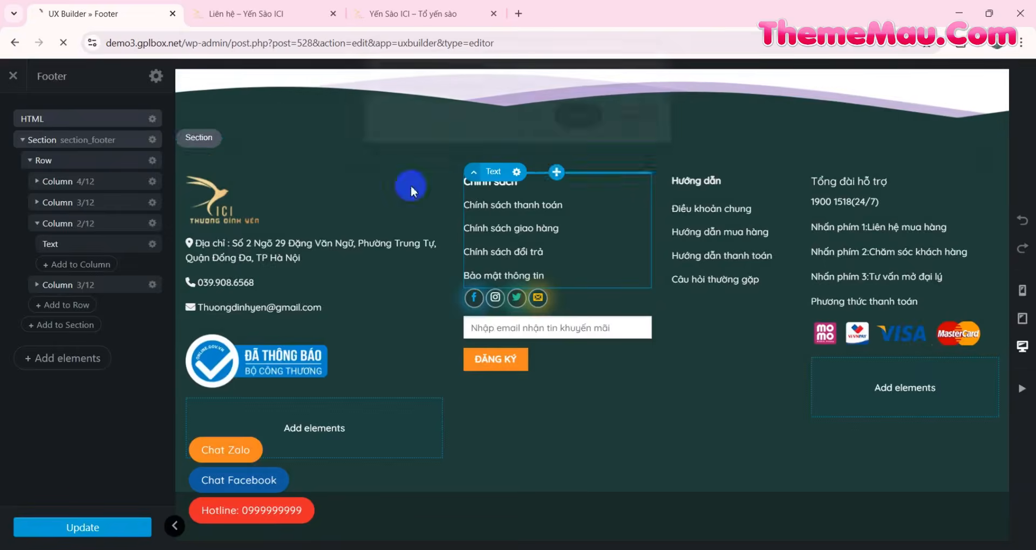
Step: Open the installed plugins list and review the entries from Advanced Custom Fields PRO to WooCommerce
scroll(54, 420, down, 1)
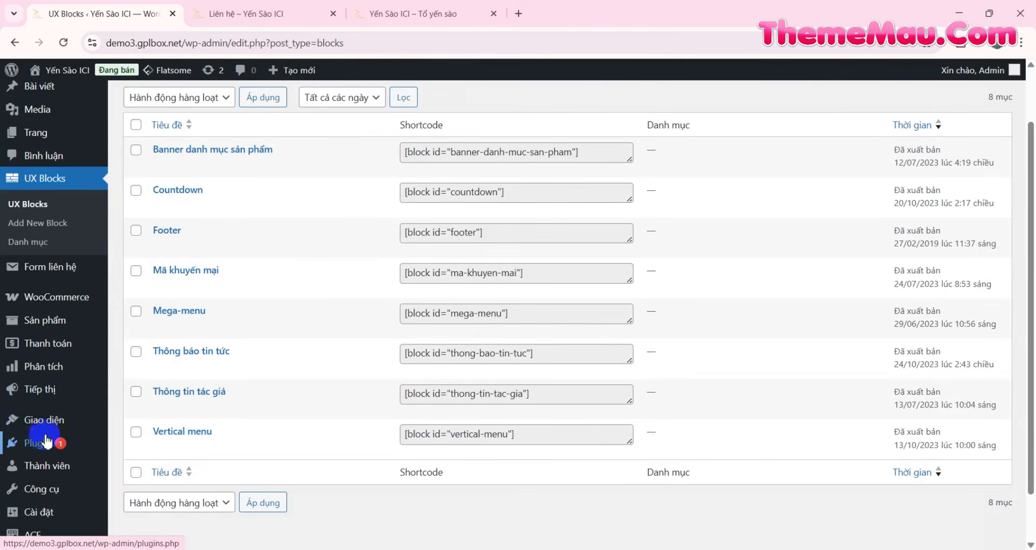
mouse_move(50, 427)
mouse_move(42, 453)
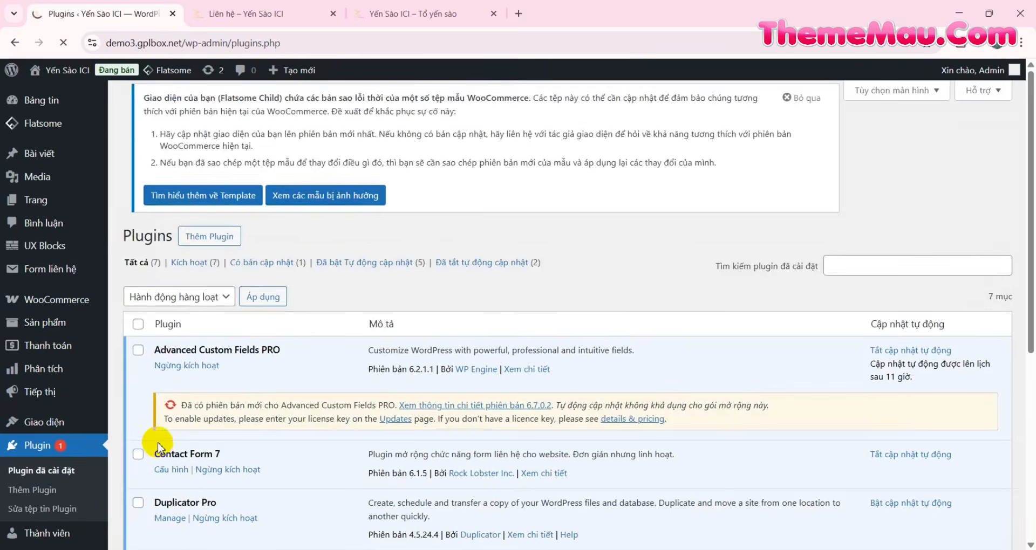
scroll(194, 405, down, 3)
scroll(204, 381, down, 4)
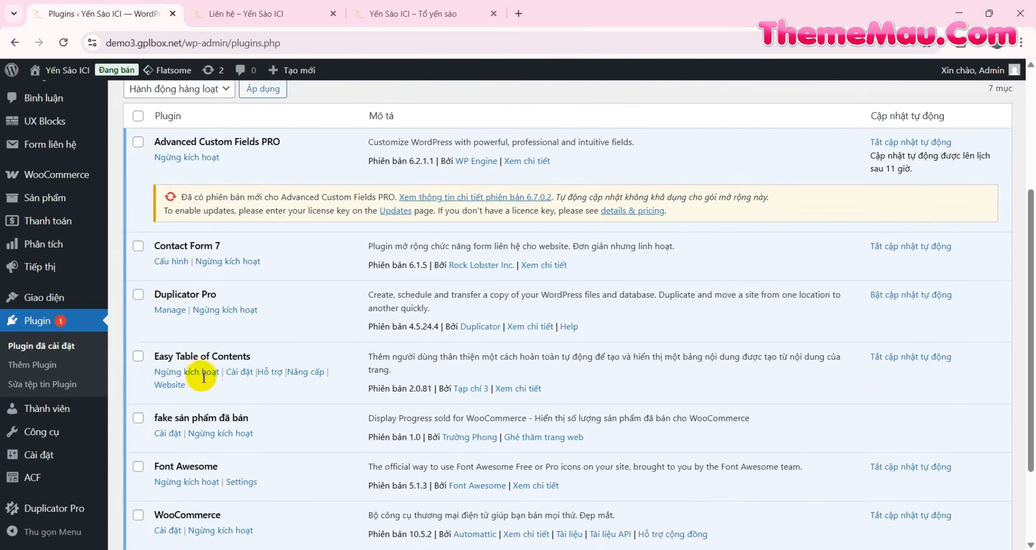
scroll(115, 411, up, 6)
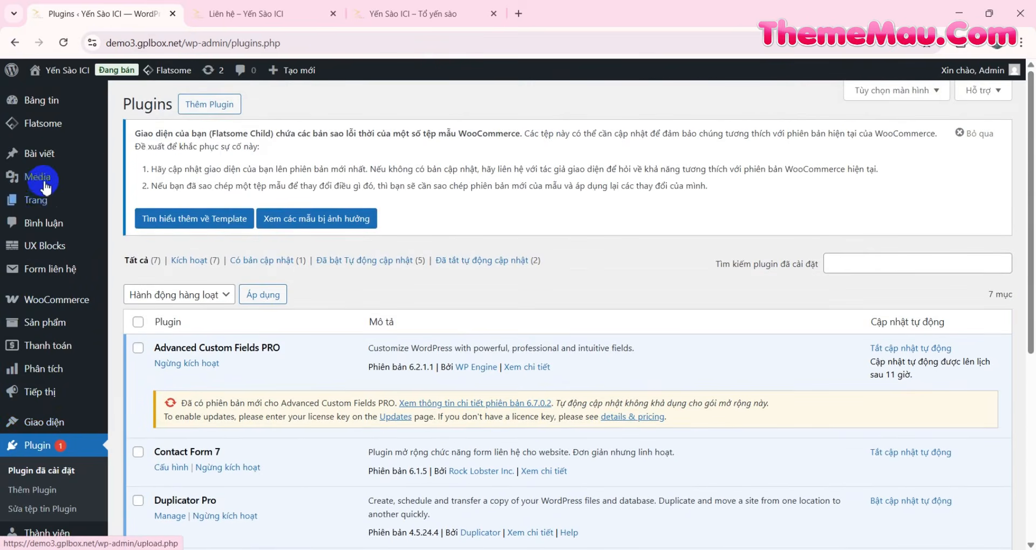
Step: Open the post "Uống sắt đi ngoài màu đen có nguy hiểm không?" for editing and review its content, categories and featured image
mouse_move(40, 160)
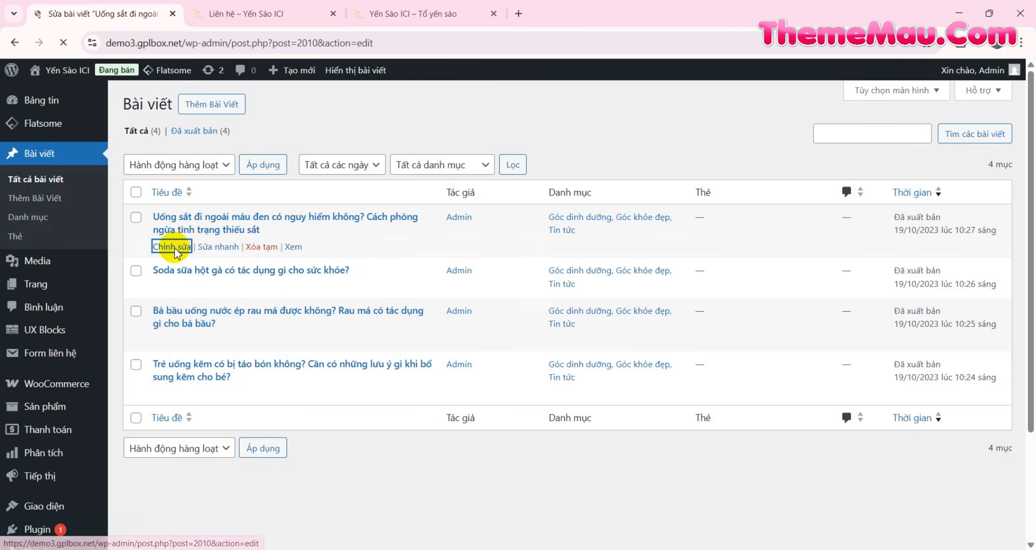
scroll(648, 285, down, 5)
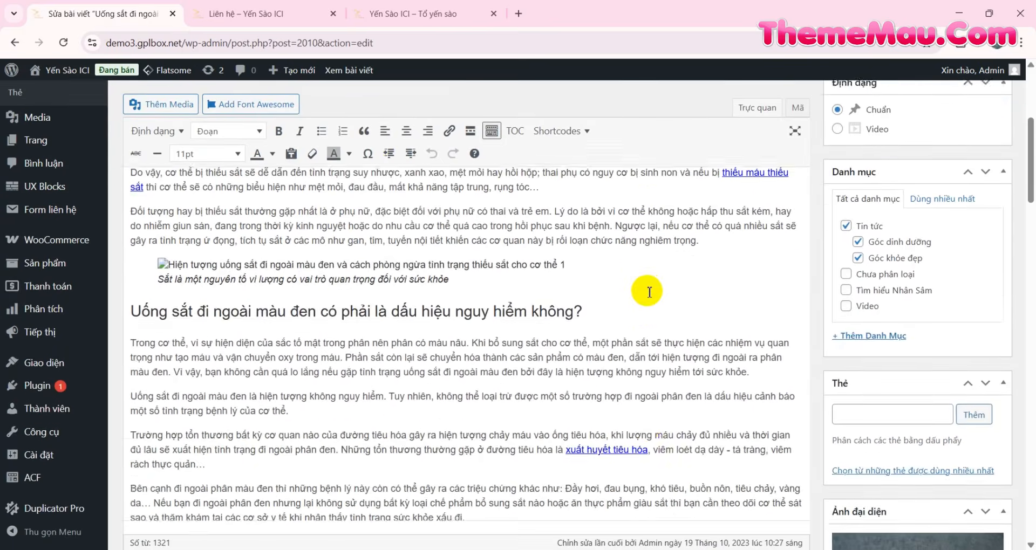
scroll(647, 292, down, 5)
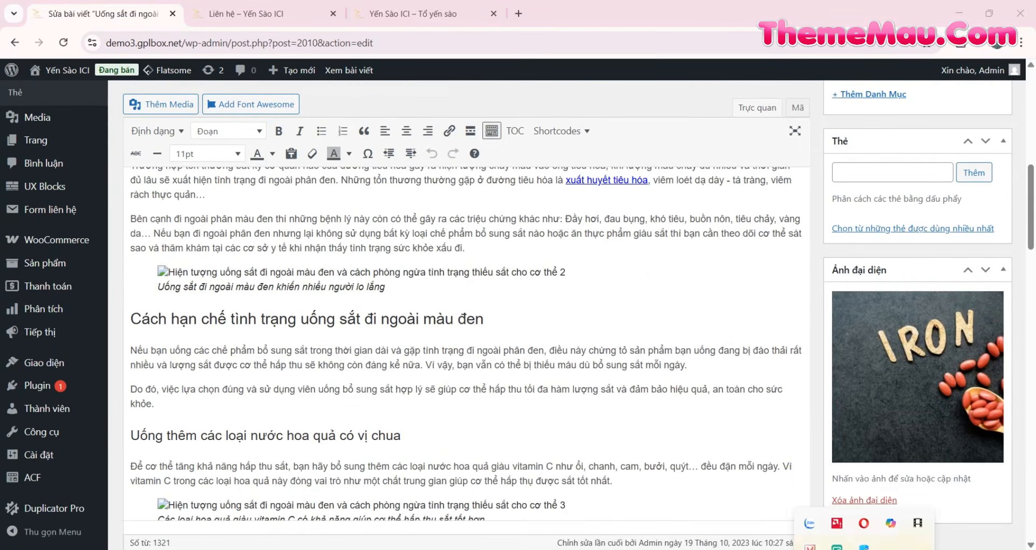